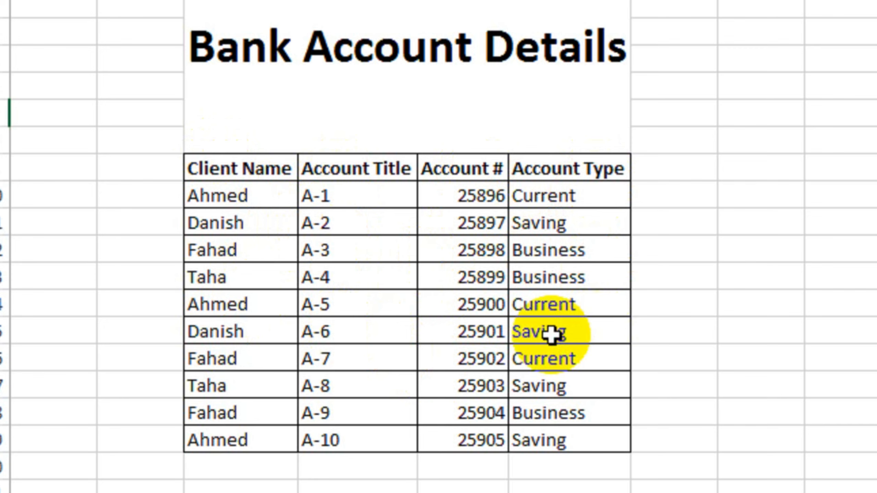
{"action": "left_click", "coordinate": [258, 195]}
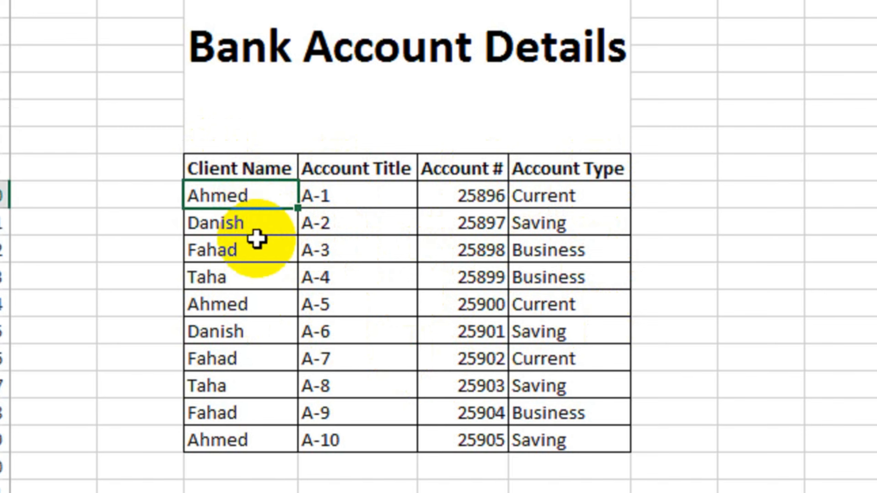
{"action": "left_click", "coordinate": [246, 303]}
{"action": "scroll", "coordinate": [229, 384], "scroll_direction": "down", "scroll_amount": 2}
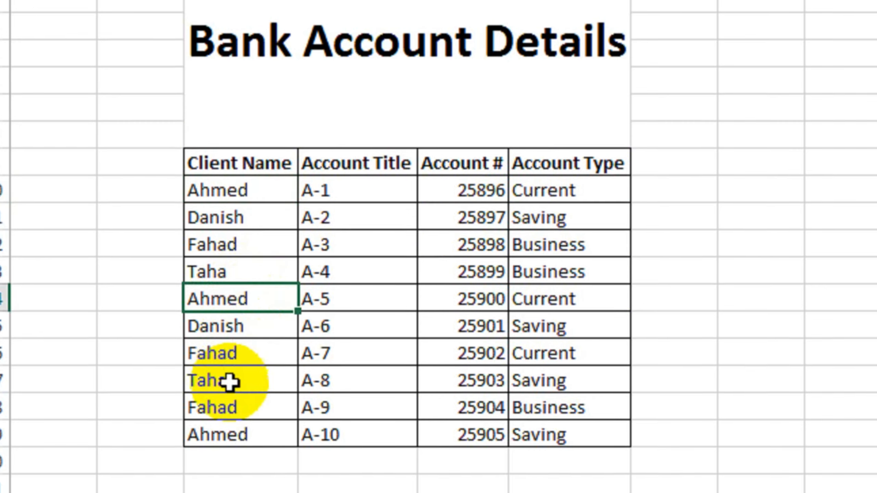
{"action": "left_click", "coordinate": [232, 378]}
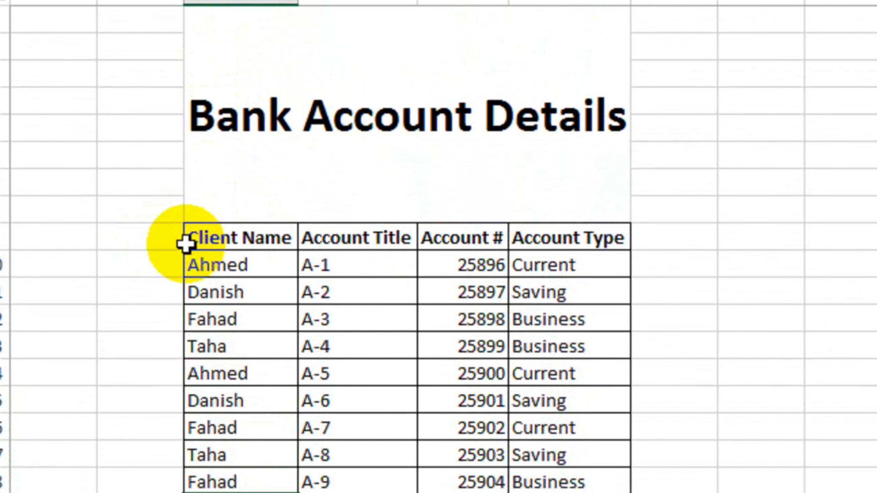
{"action": "left_click", "coordinate": [164, 243]}
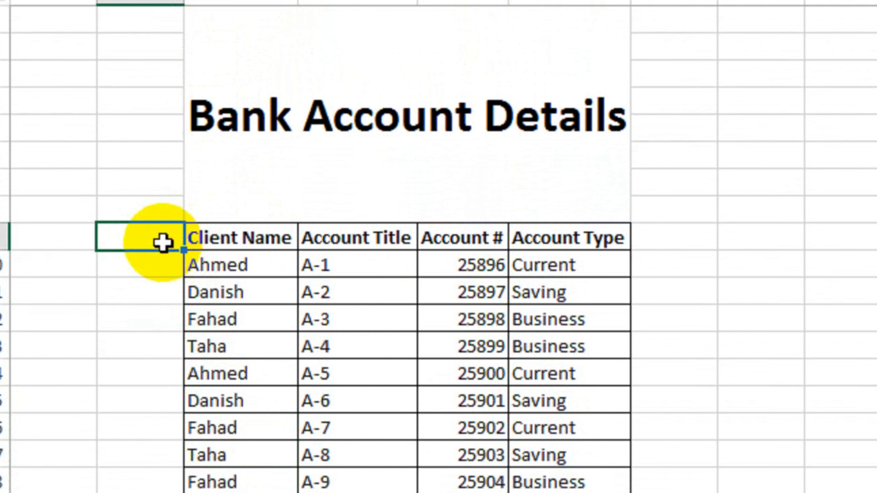
{"action": "left_click_drag", "start_coordinate": [151, 231], "coordinate": [167, 492]}
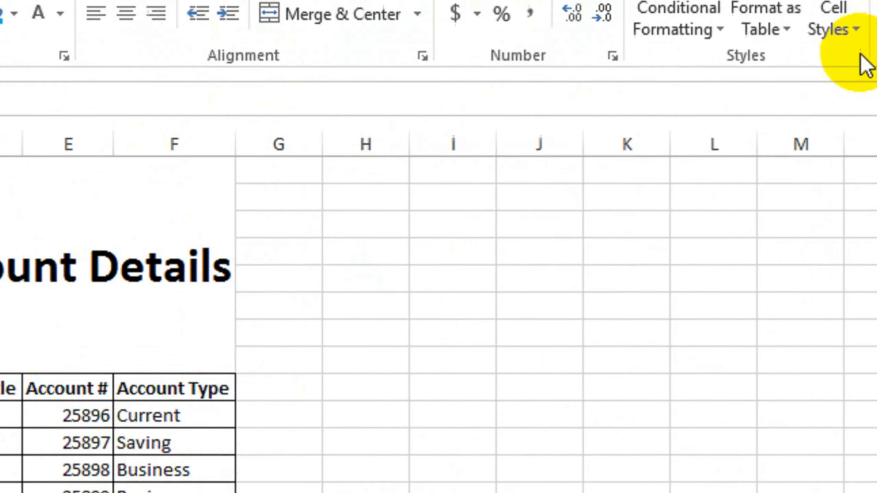
{"action": "left_click", "coordinate": [746, 100]}
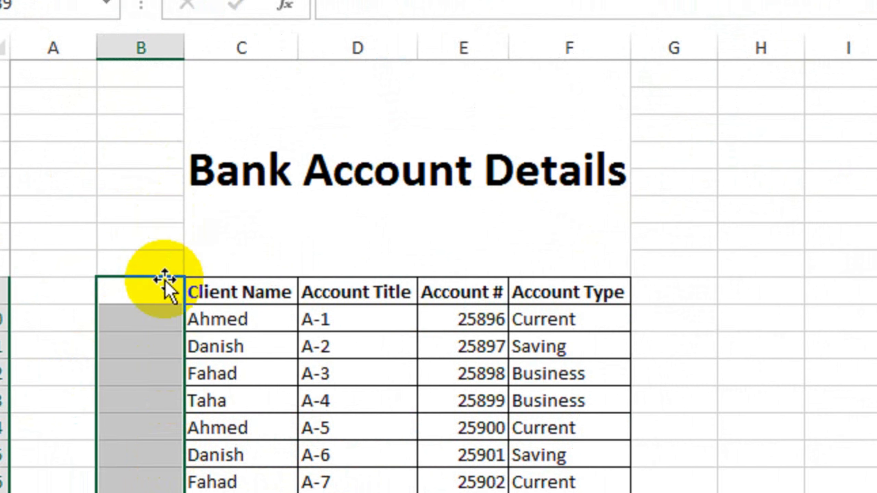
- Enter the header Extra in cell B9, next to the Client Name header
{"action": "left_click", "coordinate": [157, 288]}
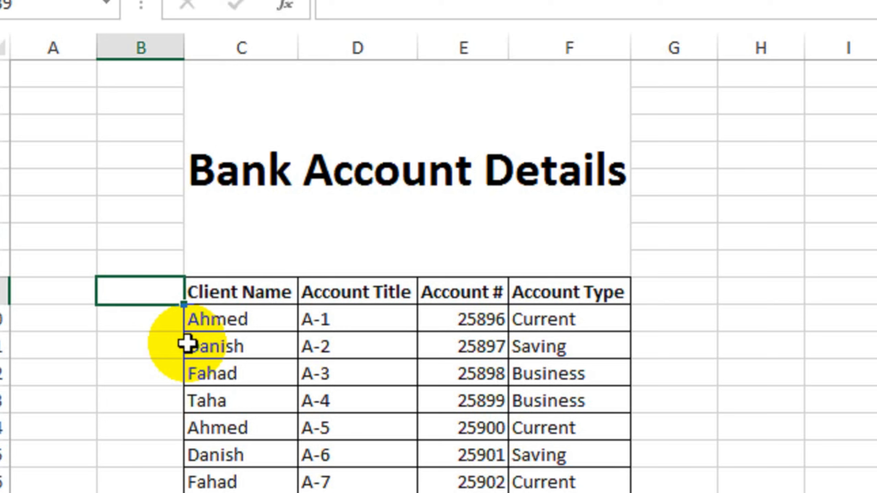
{"action": "type", "text": "Extra"}
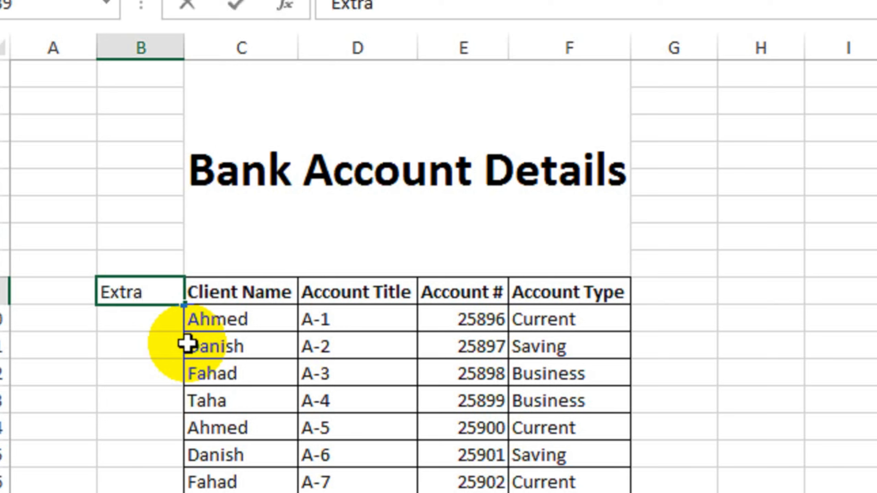
{"action": "key", "text": "Return"}
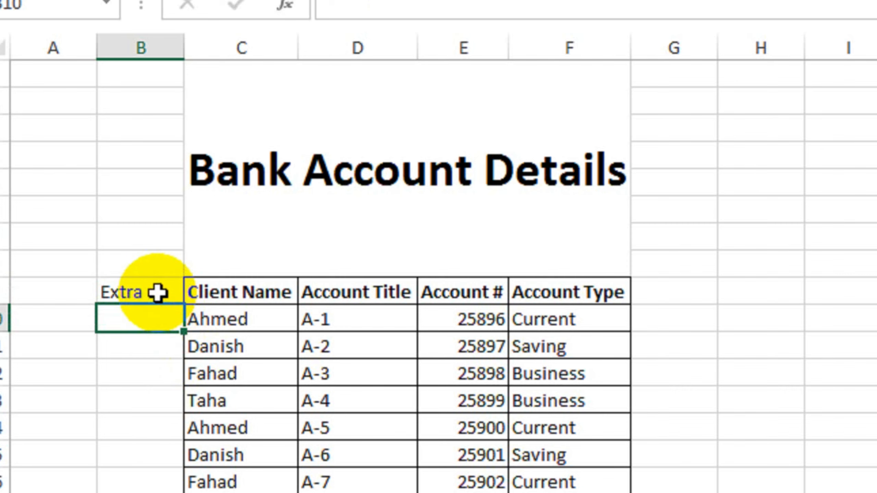
- Make the Extra header bold and apply all borders to the column B cells alongside the table, from B9 to B19
{"action": "left_click", "coordinate": [157, 293]}
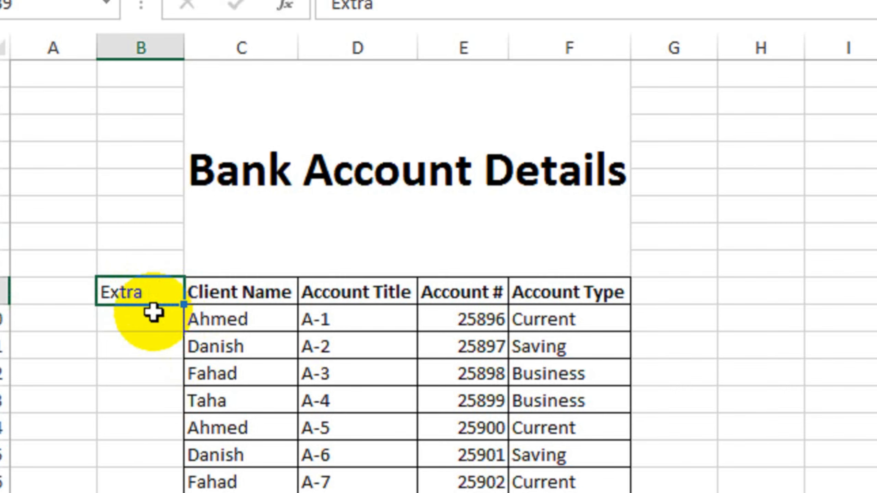
{"action": "left_click", "coordinate": [207, 64]}
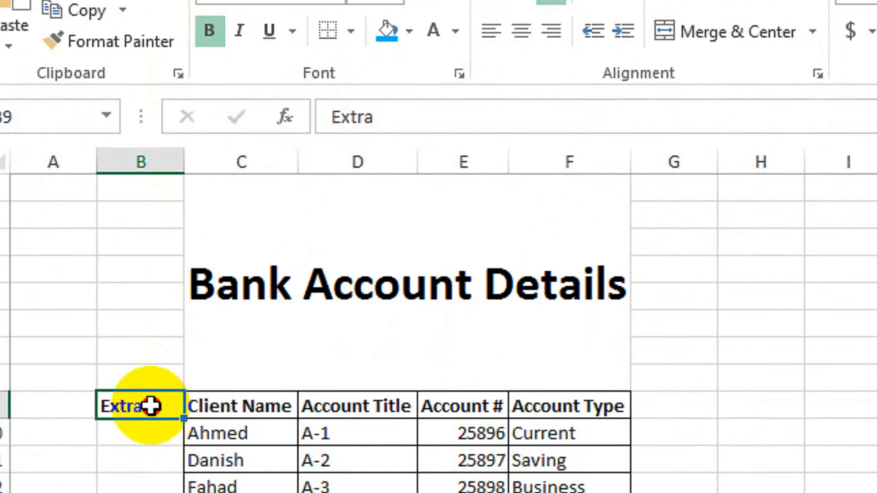
{"action": "left_click_drag", "start_coordinate": [150, 405], "coordinate": [162, 492]}
{"action": "left_click", "coordinate": [352, 30]}
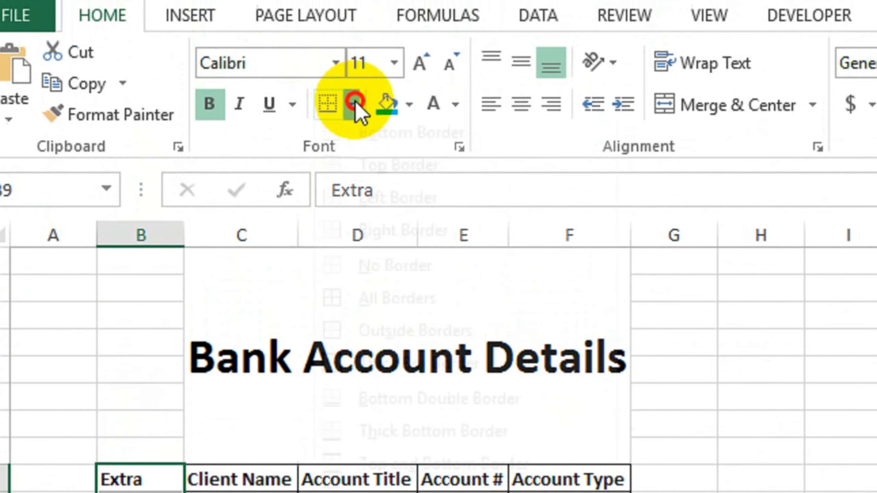
{"action": "left_click", "coordinate": [386, 335]}
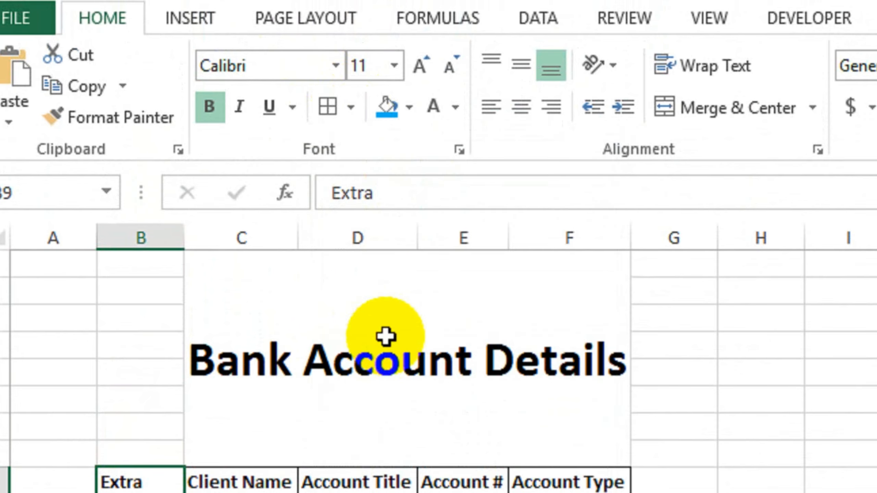
- Widen column B to about the combined width of the Client Name and Account Title columns
{"action": "left_click_drag", "start_coordinate": [184, 237], "coordinate": [238, 242]}
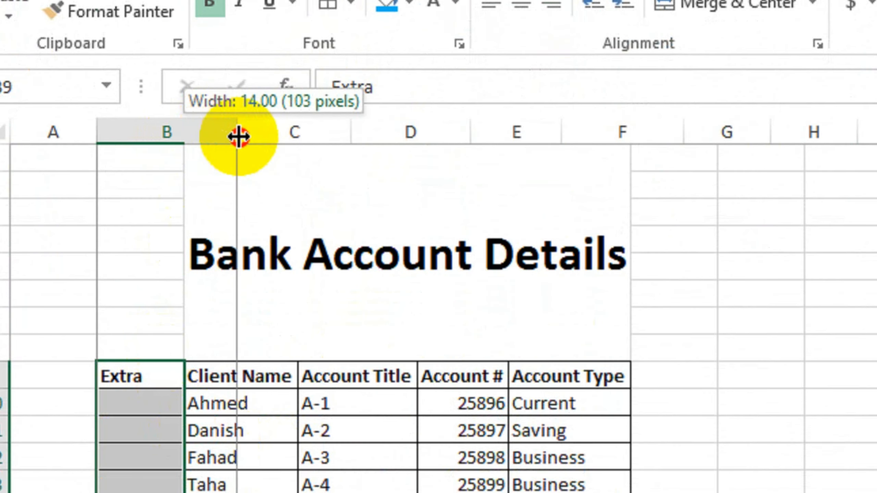
{"action": "left_click_drag", "start_coordinate": [238, 137], "coordinate": [312, 136]}
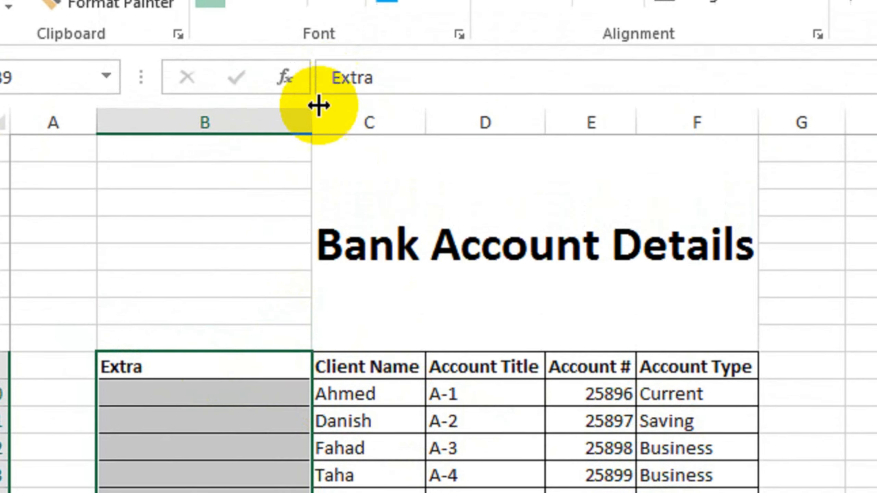
{"action": "left_click_drag", "start_coordinate": [318, 105], "coordinate": [330, 133]}
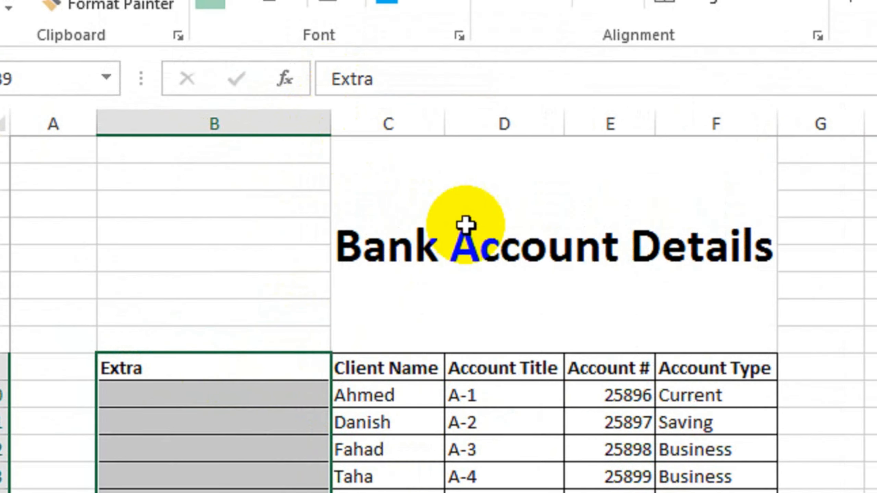
- Merge and center the Bank Account Details title across columns B to F above the table
{"action": "left_click", "coordinate": [394, 225]}
{"action": "left_click_drag", "start_coordinate": [393, 225], "coordinate": [244, 209]}
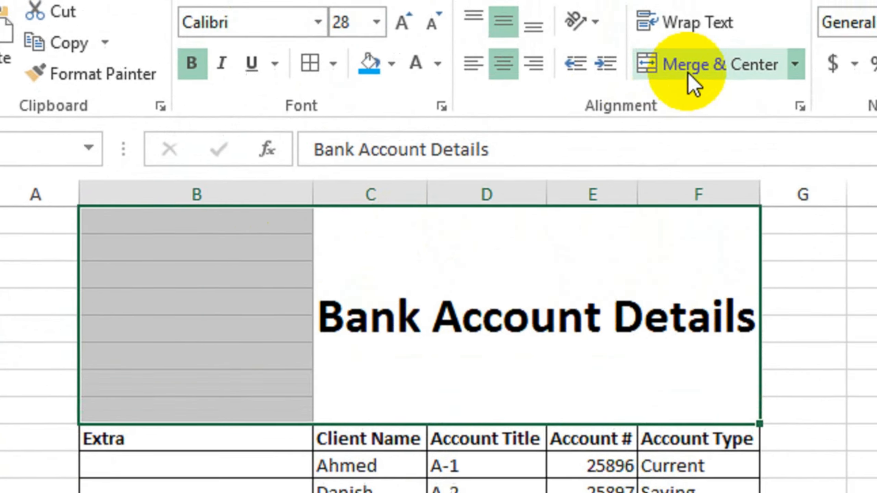
{"action": "left_click", "coordinate": [692, 84]}
{"action": "left_click", "coordinate": [679, 121]}
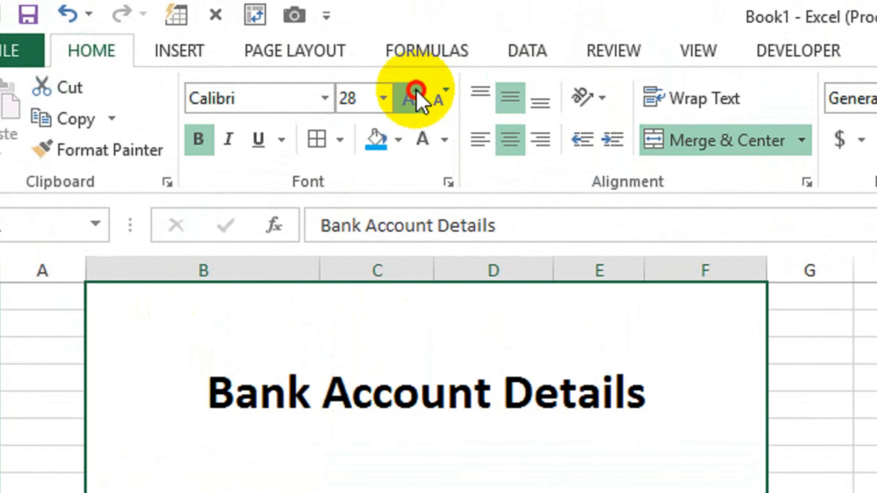
- Set the font size of the Bank Account Details title to 40
{"action": "left_click", "coordinate": [392, 59]}
{"action": "left_click", "coordinate": [348, 99]}
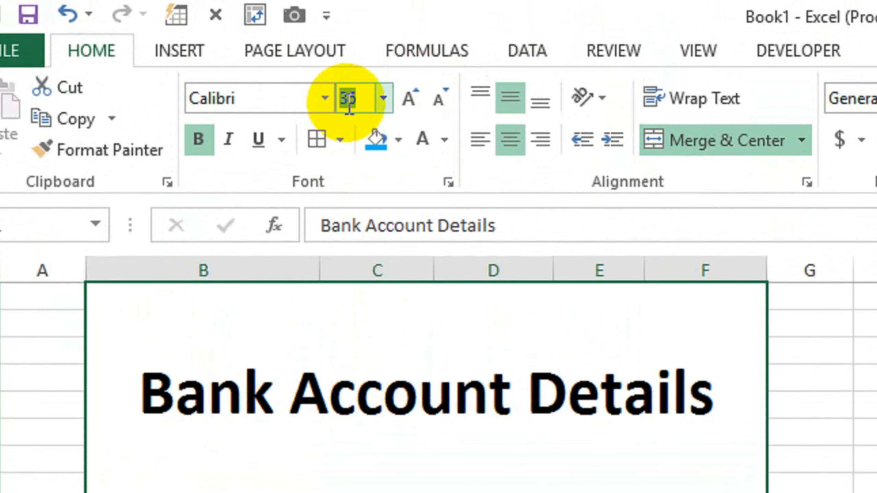
{"action": "type", "text": "40"}
{"action": "key", "text": "Return"}
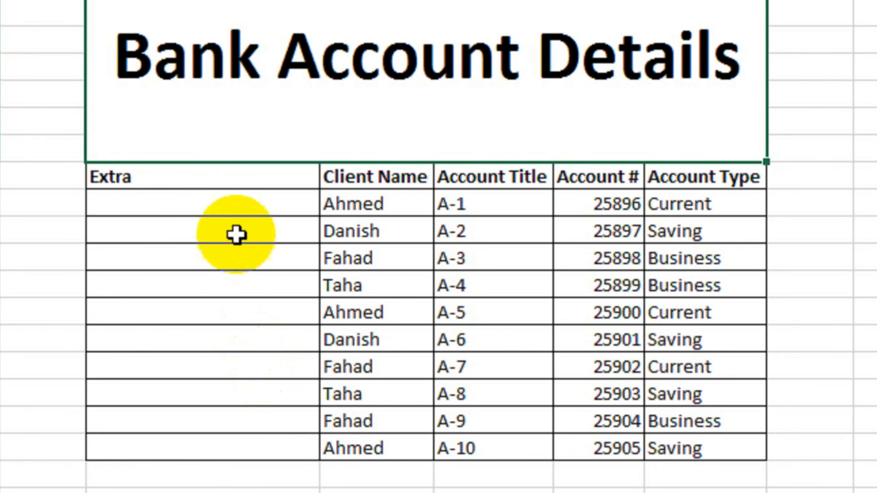
- Start a formula in B10 that joins the client name in C10 with an underscore: =C10&"_"&
{"action": "left_click", "coordinate": [233, 210]}
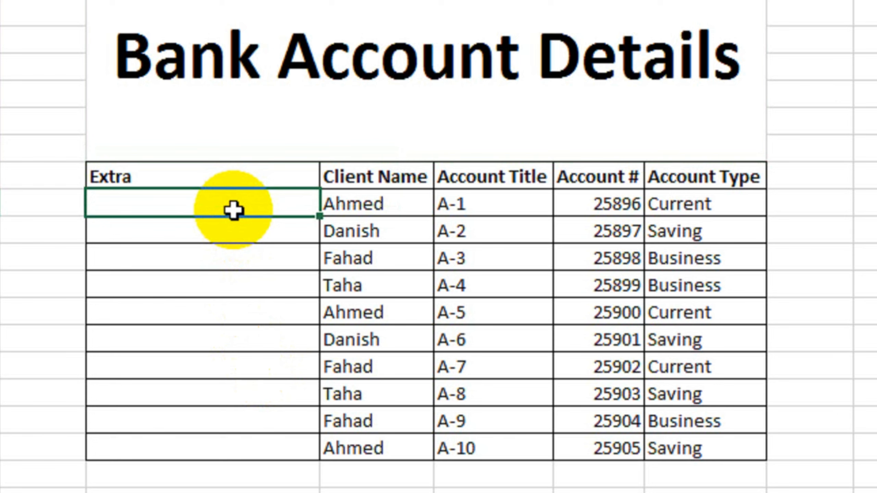
{"action": "type", "text": "="}
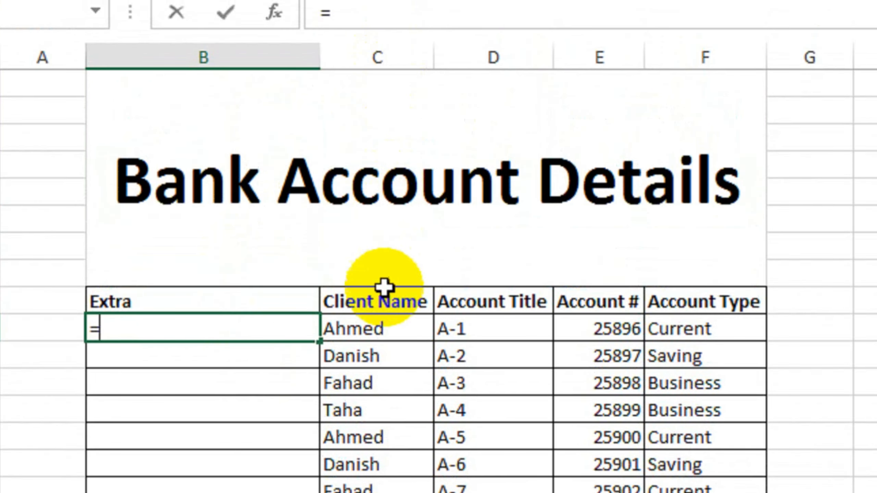
{"action": "left_click", "coordinate": [391, 328]}
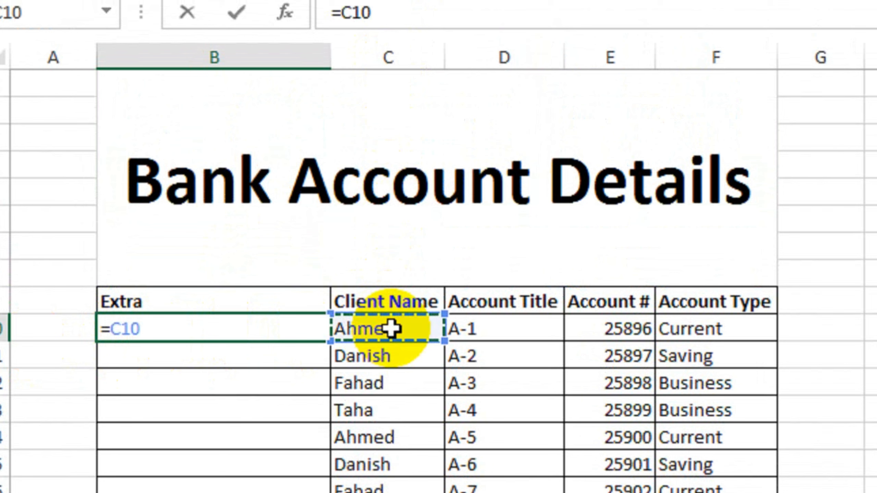
{"action": "type", "text": "&"}
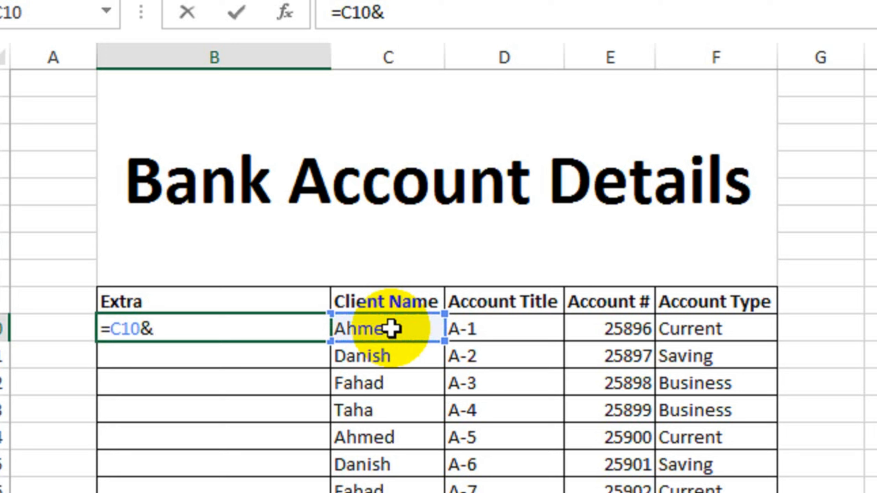
{"action": "type", "text": "\"_\"&"}
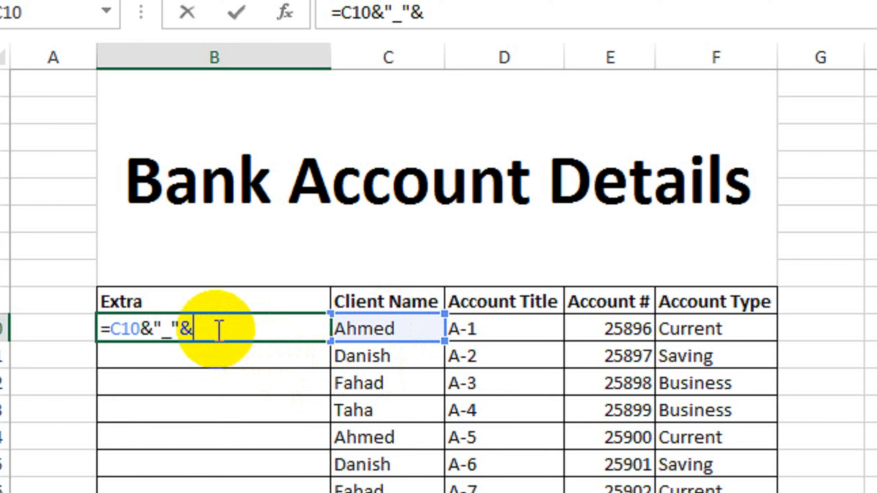
- Append a COUNTIF function to the B10 formula with C10:C10 as its range argument
{"action": "type", "text": "count"}
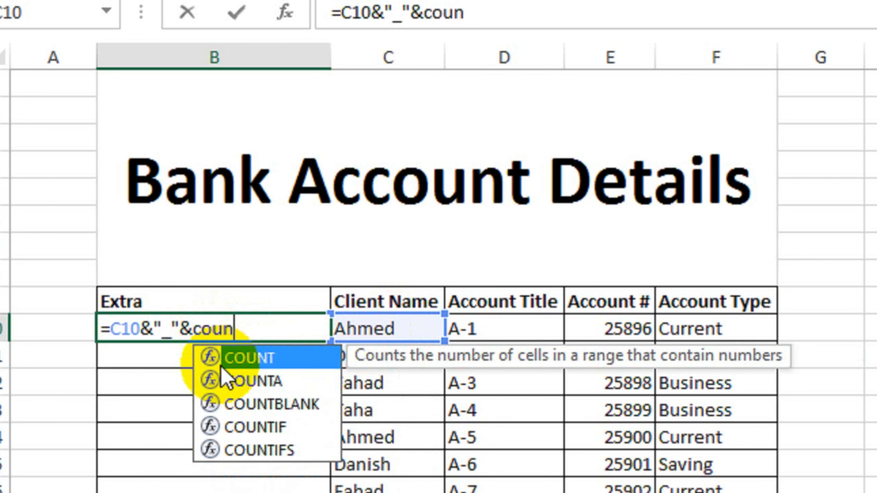
{"action": "key", "text": "Down"}
{"action": "key", "text": "Down"}
{"action": "key", "text": "Down"}
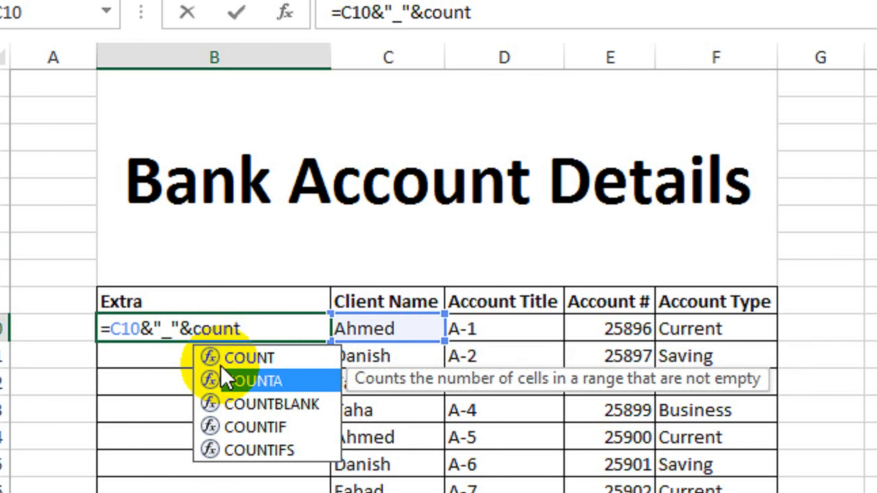
{"action": "key", "text": "Tab"}
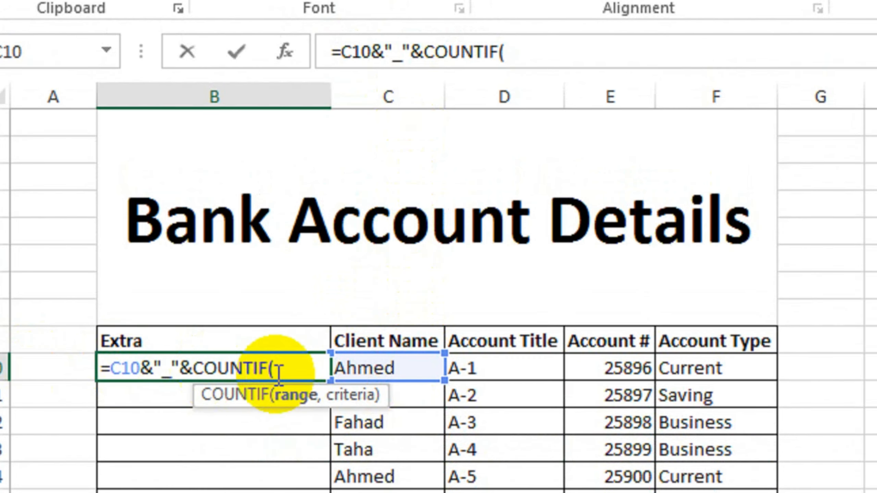
{"action": "left_click", "coordinate": [414, 355]}
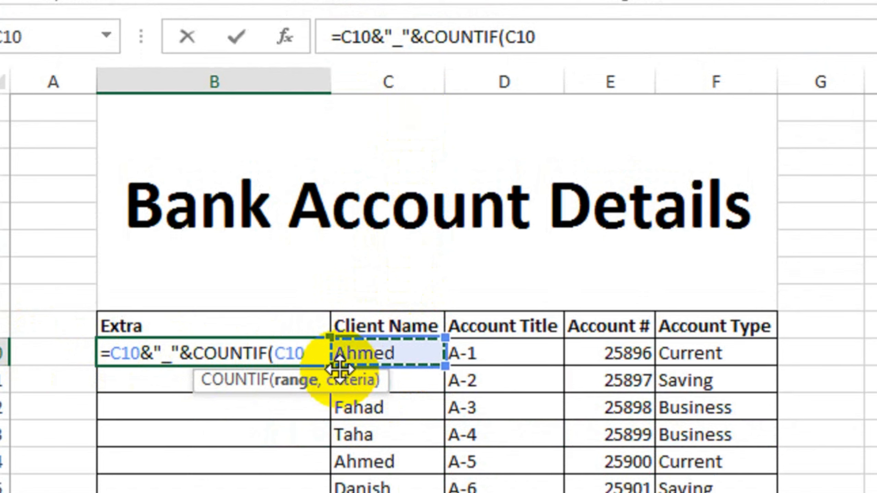
{"action": "type", "text": ":C10"}
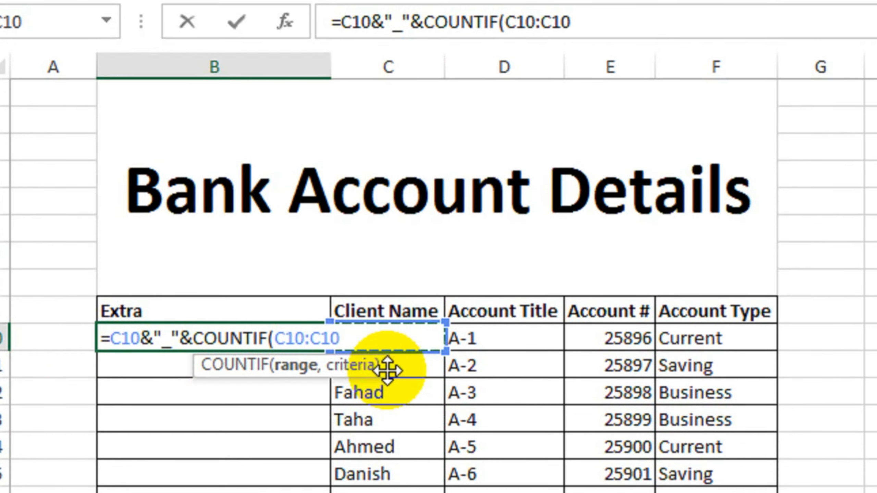
{"action": "type", "text": ","}
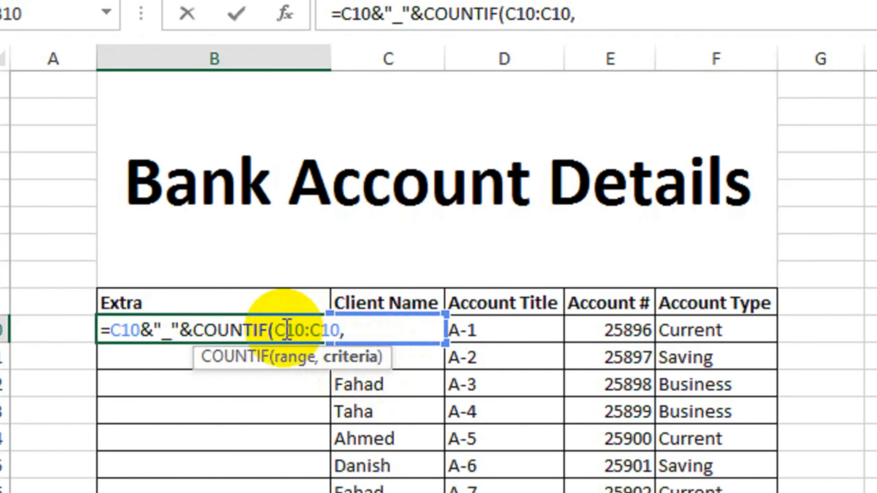
- Make the start of the COUNTIF range in the B10 formula absolute, so the range reads $C$10:C10
{"action": "left_click", "coordinate": [292, 329]}
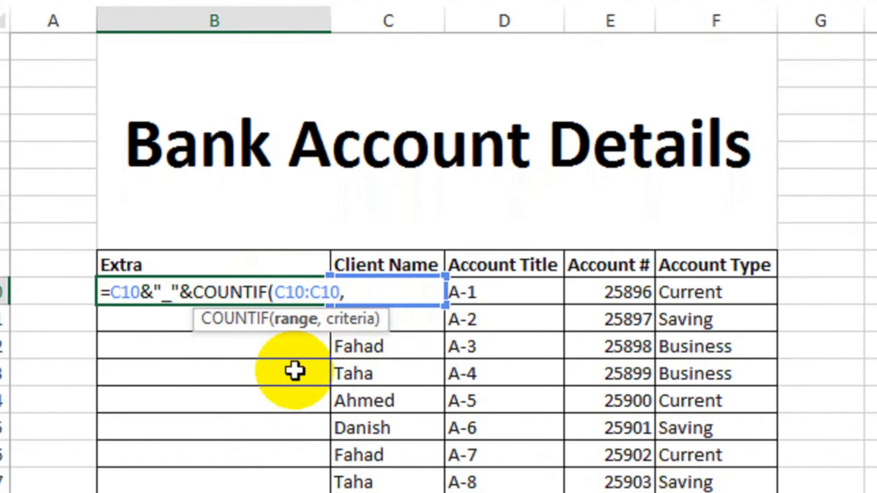
{"action": "key", "text": "F4"}
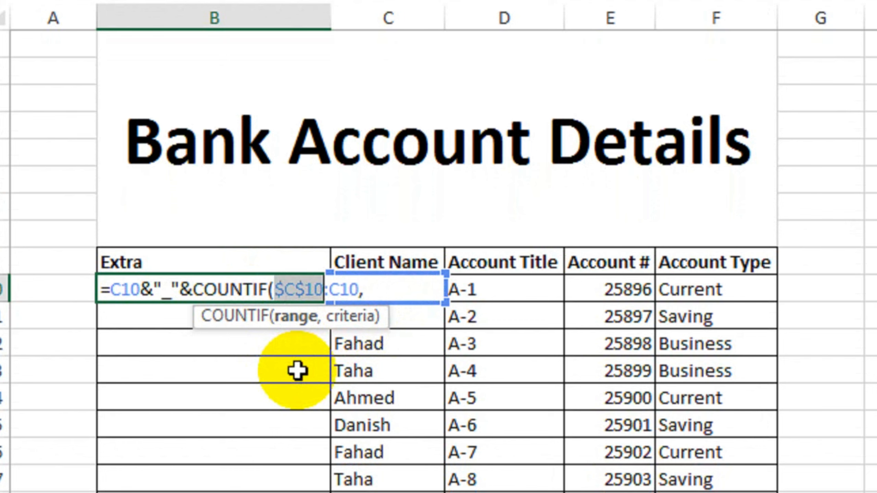
{"action": "left_click", "coordinate": [375, 288]}
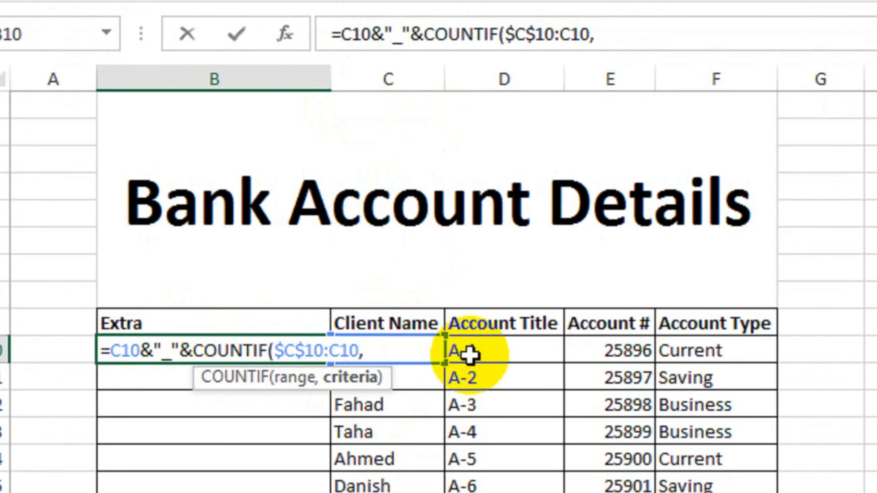
- Set C10 as the COUNTIF criterion and complete the B10 formula as =C10&"_"&COUNTIF($C$10:C10,C10)
{"action": "left_click", "coordinate": [490, 350]}
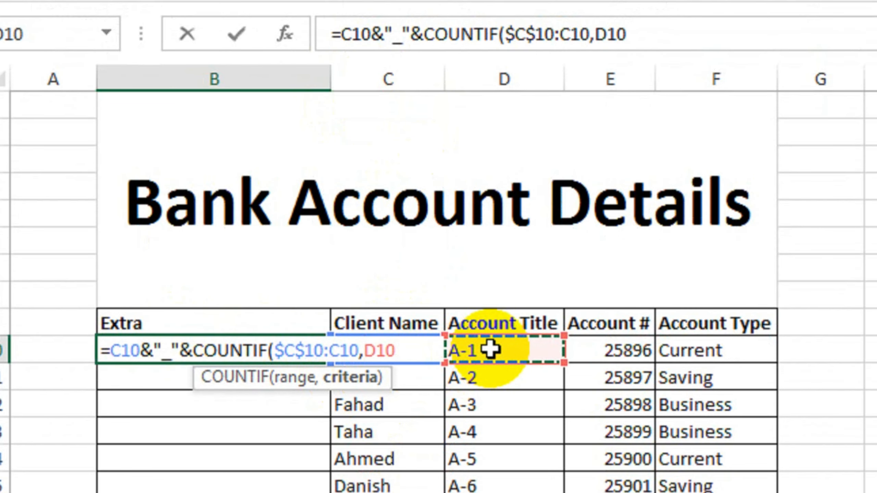
{"action": "key", "text": "Left"}
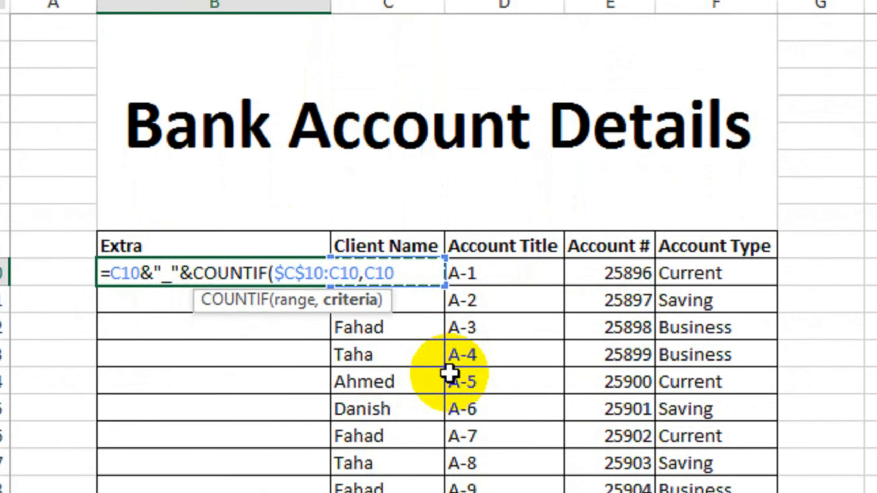
{"action": "type", "text": ")"}
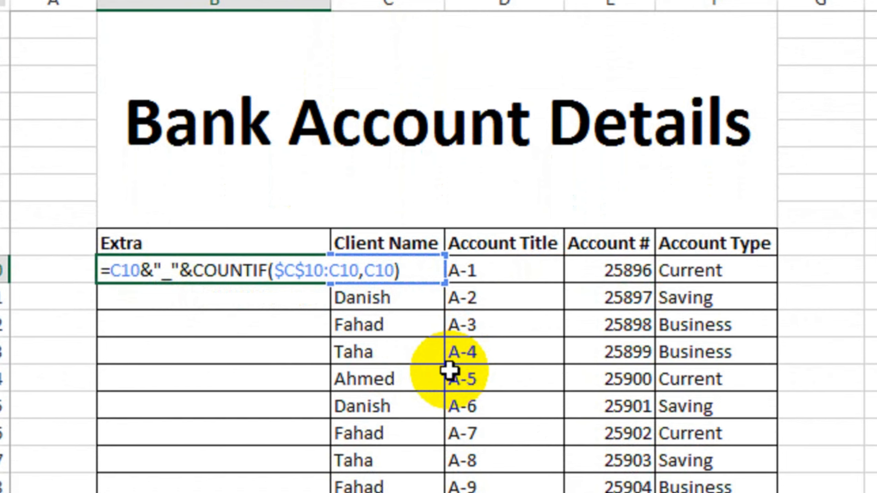
{"action": "key", "text": "Return"}
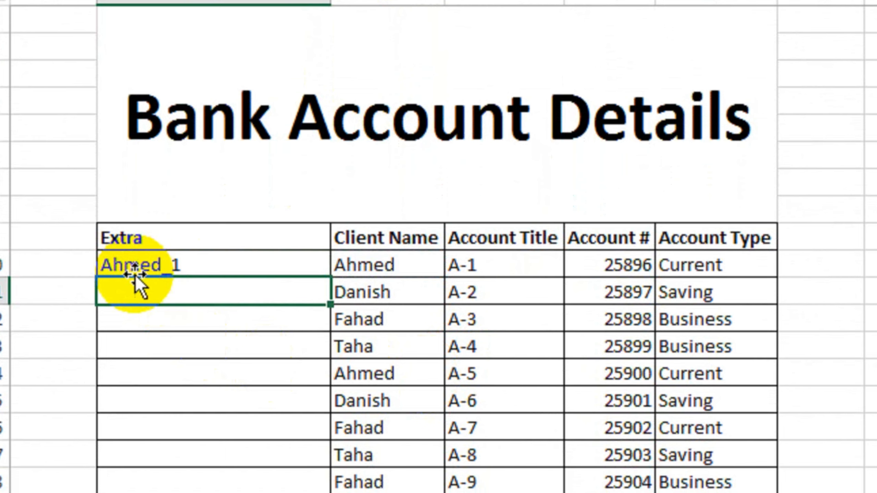
- Fill the B10 formula down the Extra column to the last client row, B19
{"action": "left_click", "coordinate": [245, 270]}
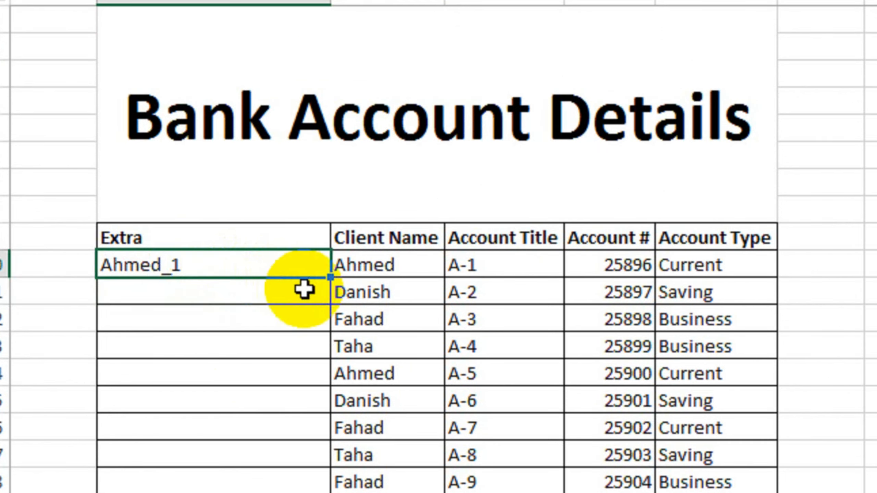
{"action": "left_click_drag", "start_coordinate": [330, 279], "coordinate": [322, 470]}
{"action": "left_click_drag", "start_coordinate": [322, 437], "coordinate": [316, 480]}
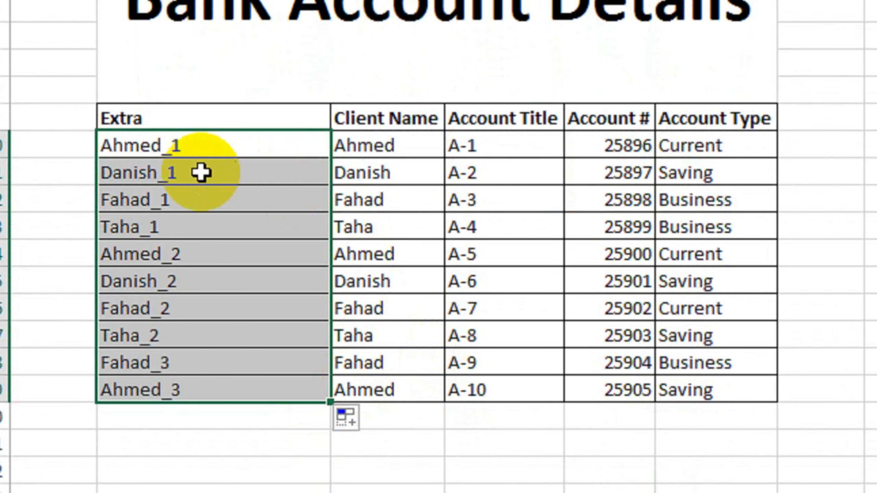
- Check the numbered client names in the Extra column, comparing the repeated entries for the same client
{"action": "left_click", "coordinate": [202, 173]}
{"action": "left_click", "coordinate": [155, 202]}
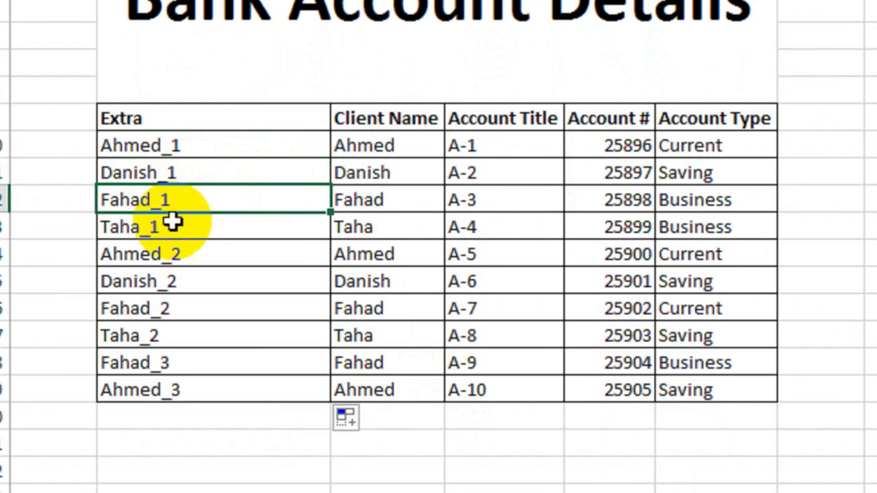
{"action": "left_click", "coordinate": [201, 229]}
{"action": "left_click", "coordinate": [209, 257]}
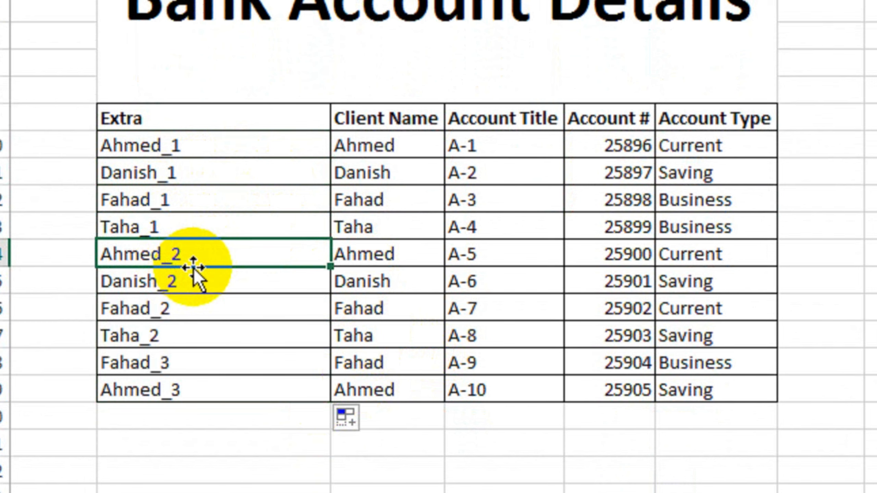
{"action": "left_click", "coordinate": [224, 389]}
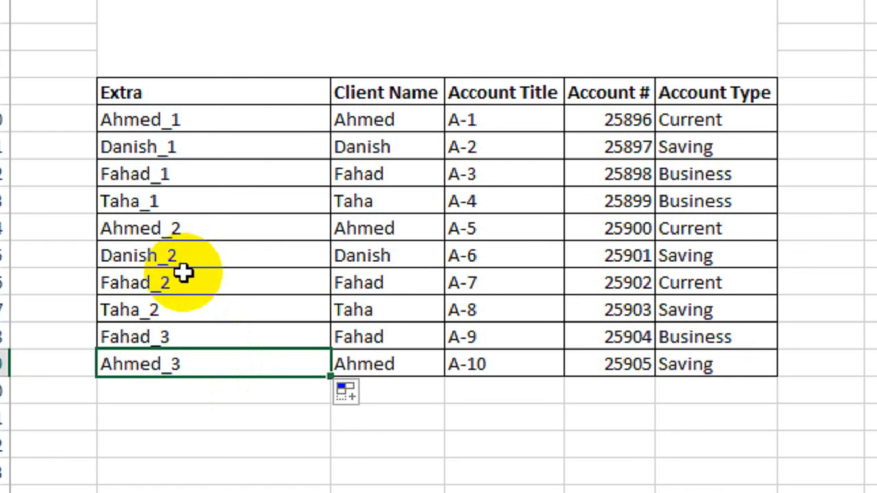
{"action": "scroll", "coordinate": [239, 55], "scroll_direction": "up", "scroll_amount": 1}
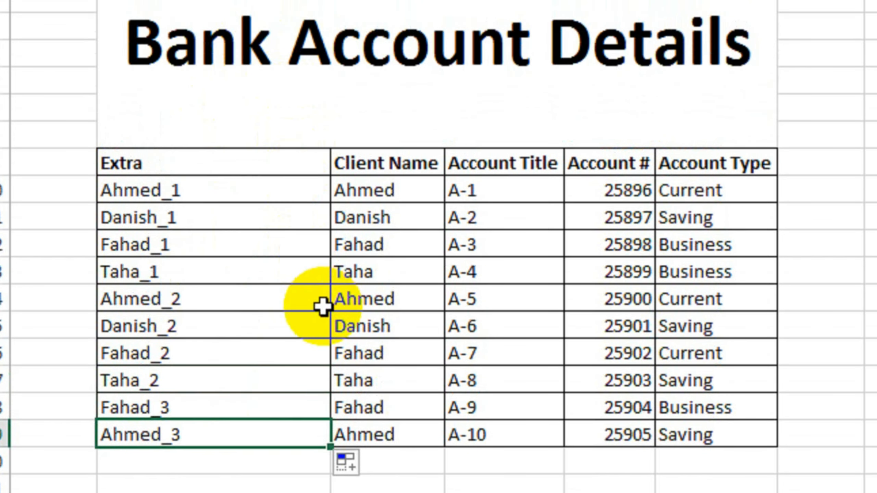
- Add a second worksheet to the workbook and return to Sheet1
{"action": "left_click", "coordinate": [342, 294]}
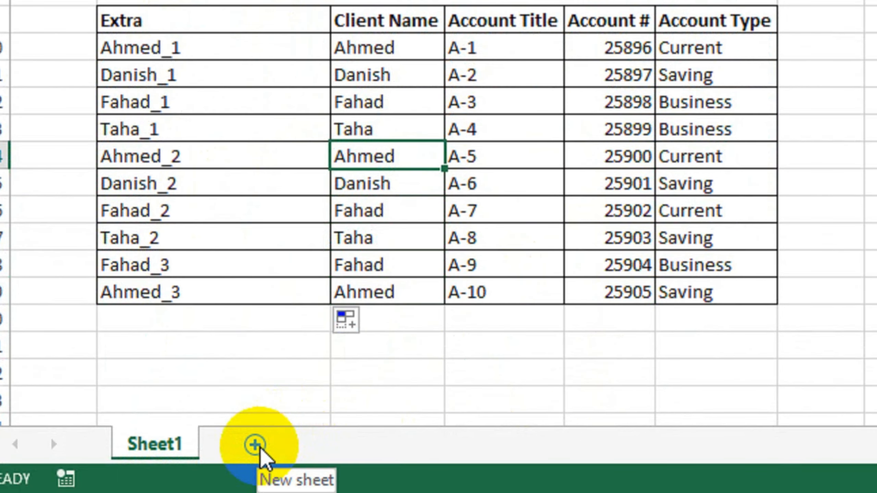
{"action": "left_click", "coordinate": [255, 444]}
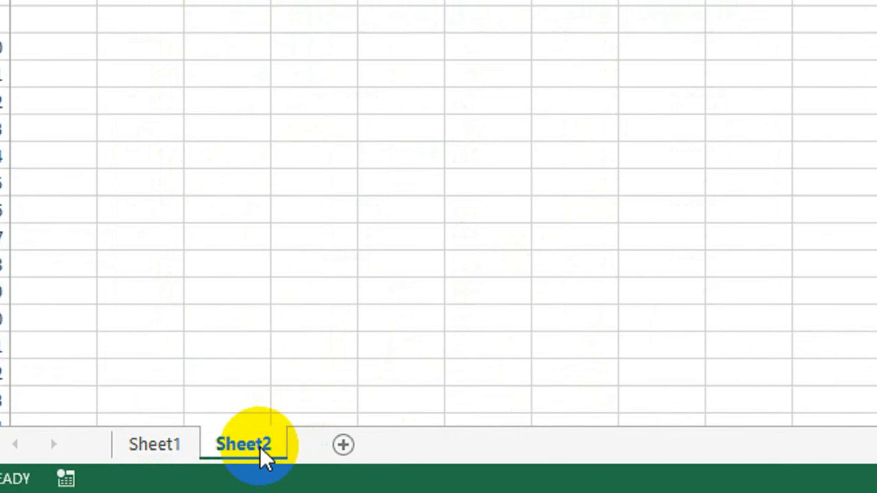
{"action": "left_click", "coordinate": [148, 445]}
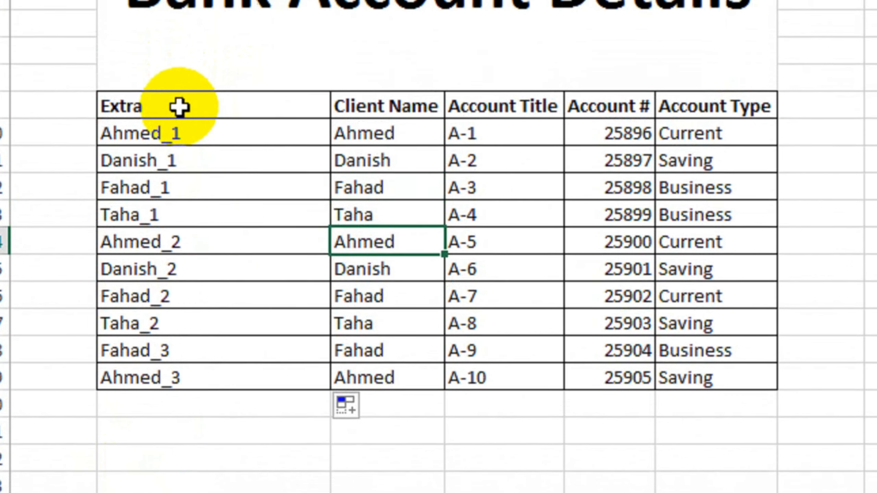
- Define the workbook-scoped name NewOne for the whole account table including its headers, Sheet1!$B$9:$F$19
{"action": "left_click_drag", "start_coordinate": [181, 21], "coordinate": [483, 48]}
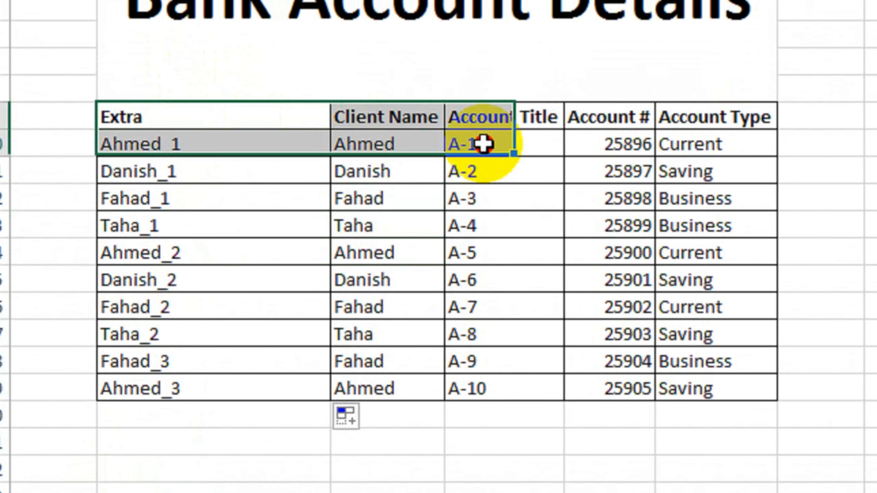
{"action": "left_click_drag", "start_coordinate": [483, 143], "coordinate": [671, 368]}
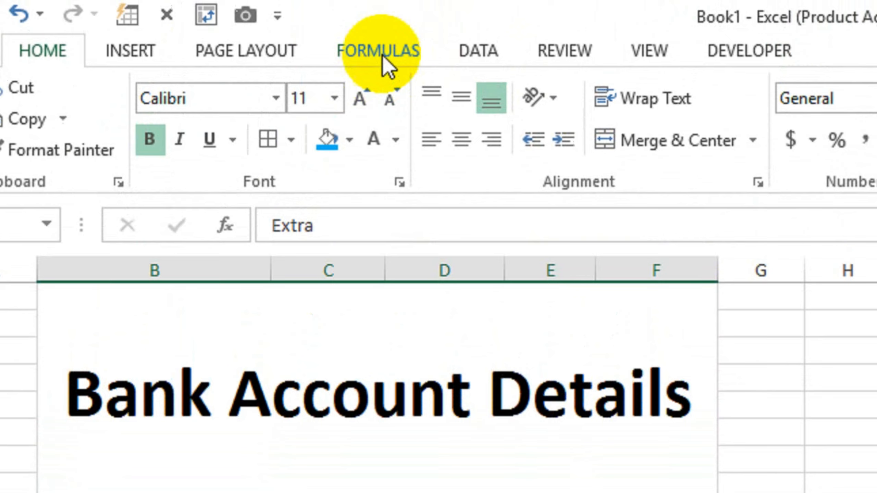
{"action": "left_click", "coordinate": [384, 52]}
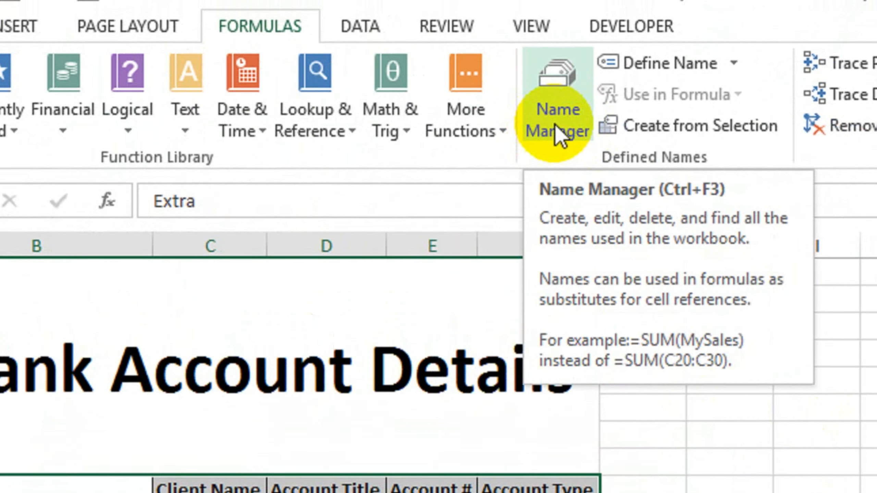
{"action": "left_click", "coordinate": [560, 134]}
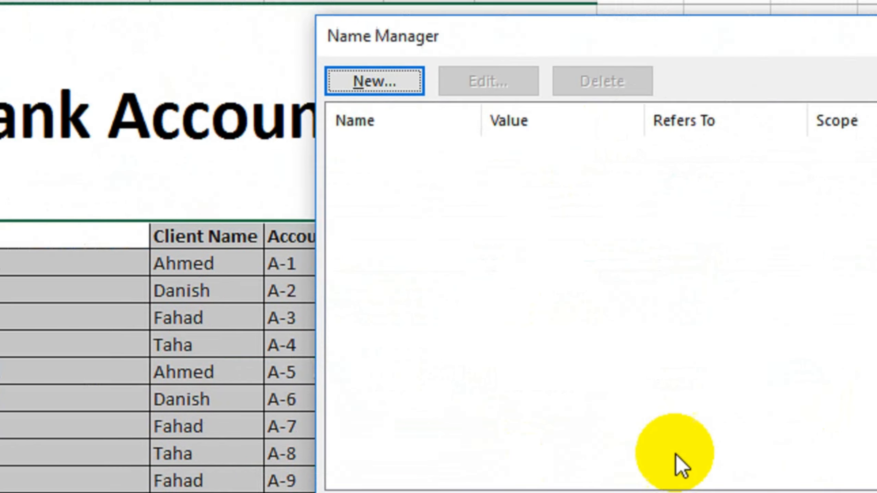
{"action": "left_click", "coordinate": [353, 99]}
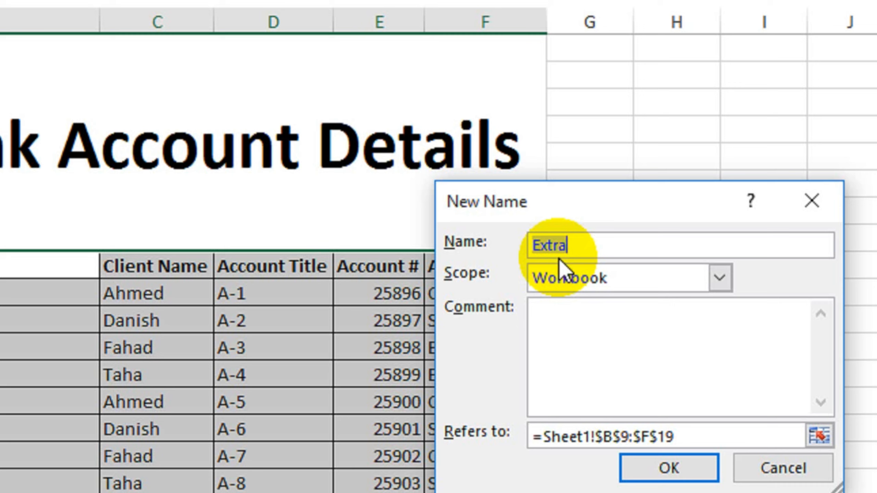
{"action": "type", "text": "T"}
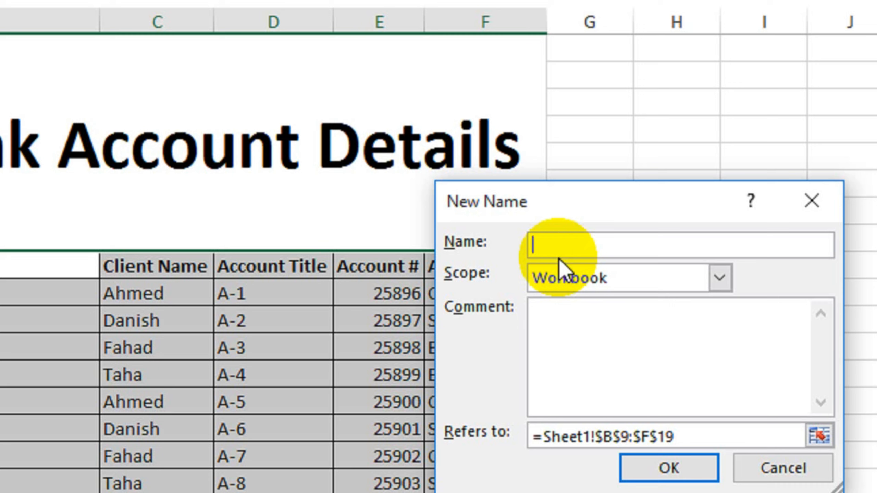
{"action": "type", "text": "NewOne"}
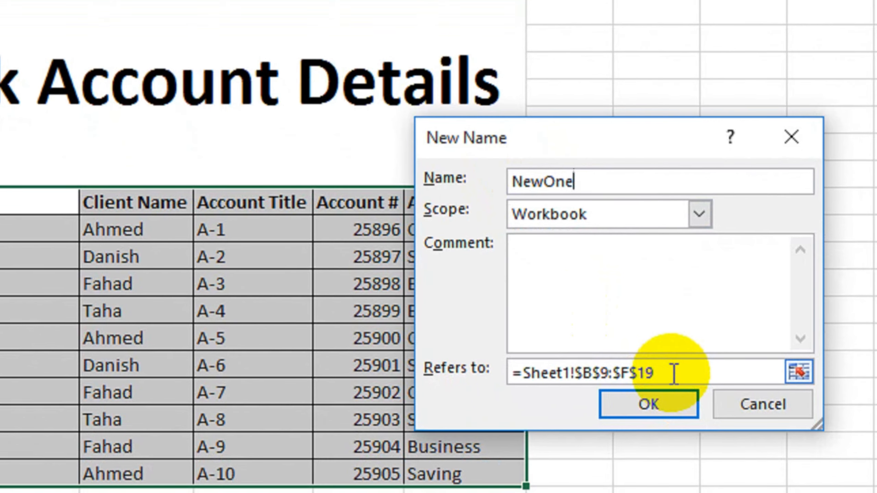
{"action": "left_click_drag", "start_coordinate": [663, 426], "coordinate": [543, 424]}
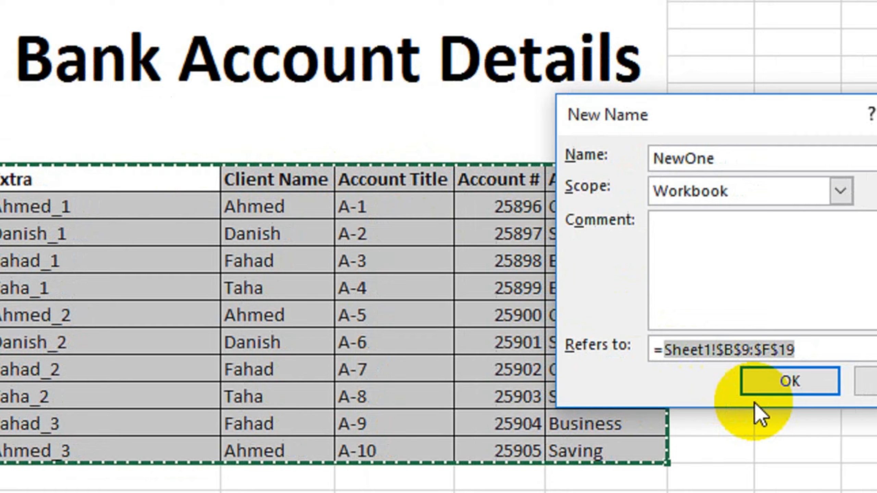
{"action": "left_click", "coordinate": [845, 403]}
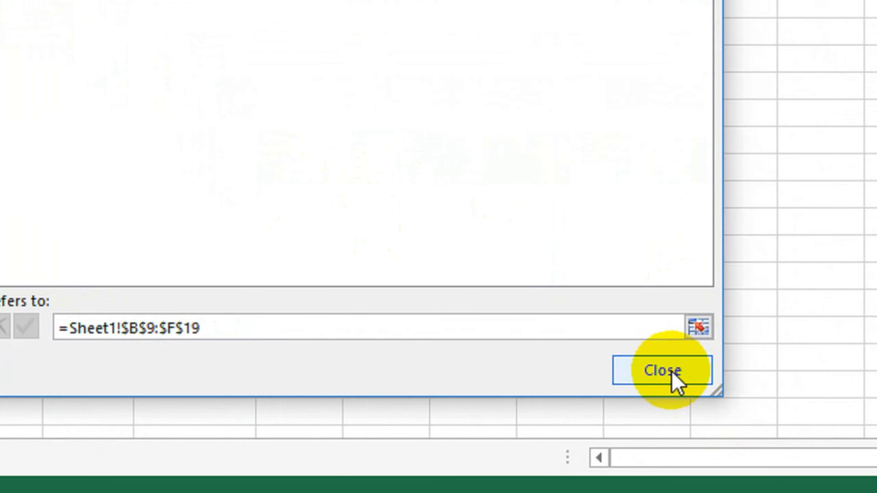
{"action": "left_click", "coordinate": [670, 368]}
{"action": "left_click", "coordinate": [113, 353]}
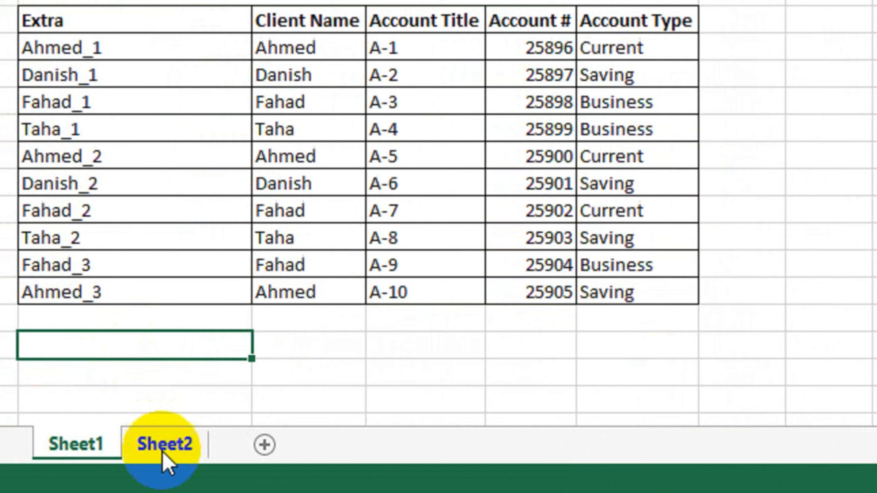
- Copy the table's header row from Extra to Account Type on Sheet1 and paste it at B5 on Sheet2
{"action": "left_click", "coordinate": [163, 451]}
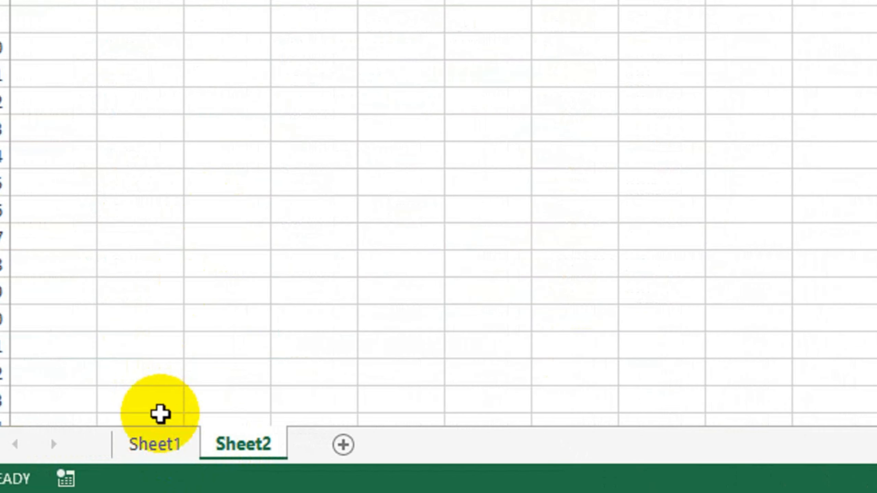
{"action": "left_click", "coordinate": [157, 446]}
{"action": "left_click_drag", "start_coordinate": [303, 95], "coordinate": [702, 123]}
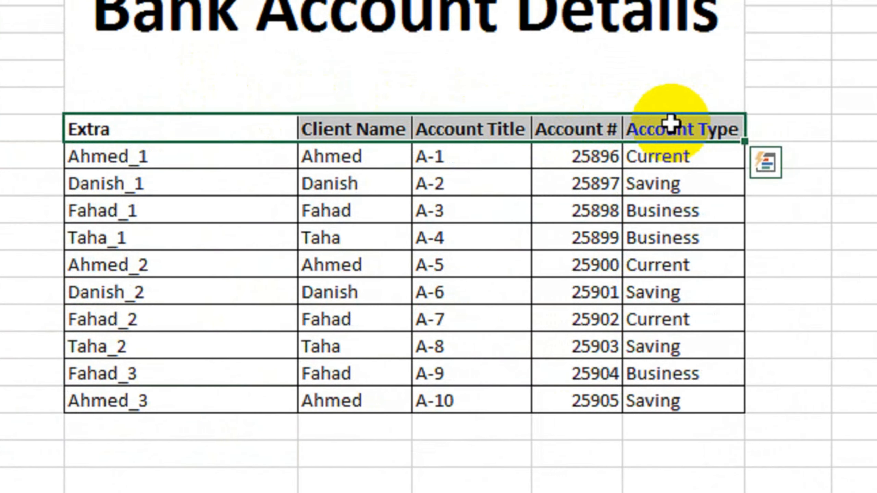
{"action": "key", "text": "ctrl+c"}
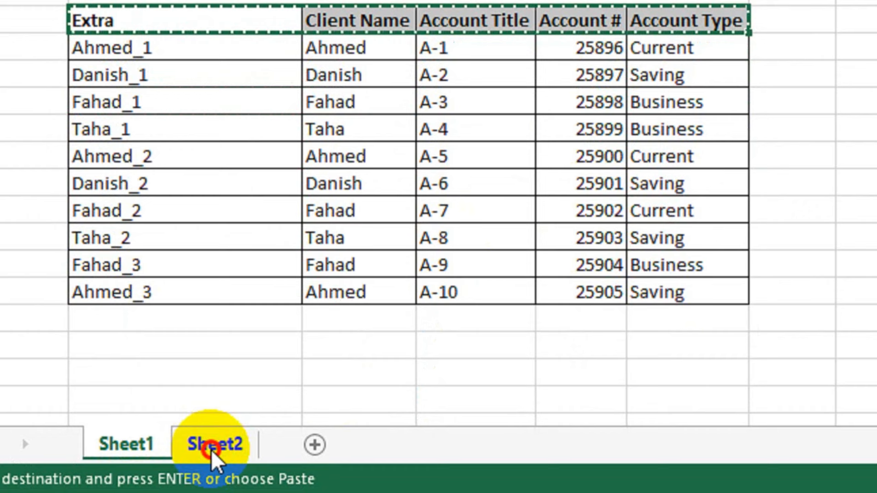
{"action": "left_click", "coordinate": [213, 449]}
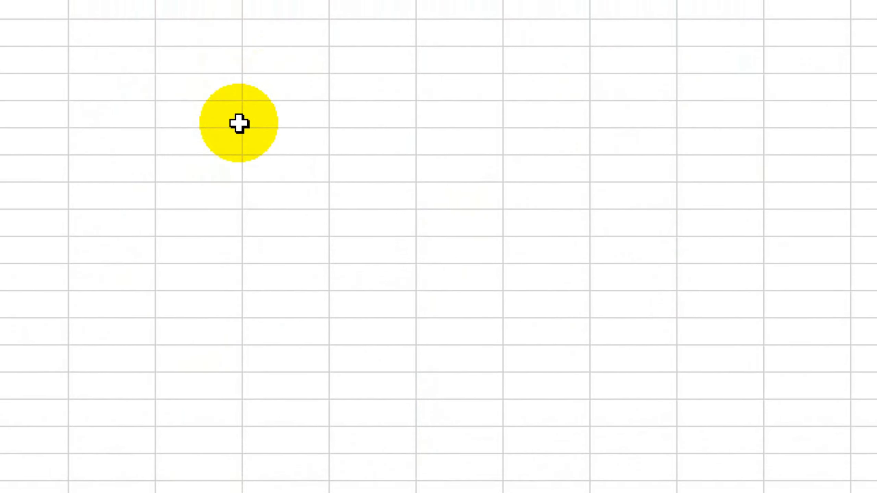
{"action": "left_click", "coordinate": [118, 125]}
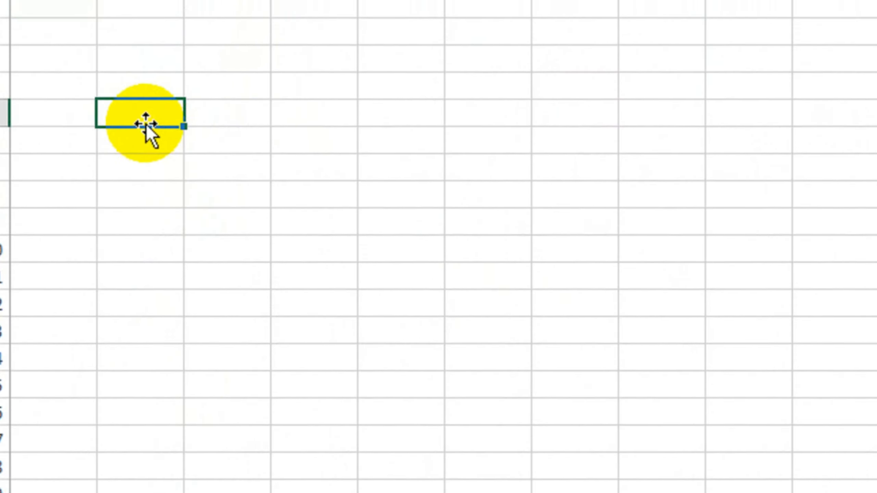
{"action": "key", "text": "ctrl+v"}
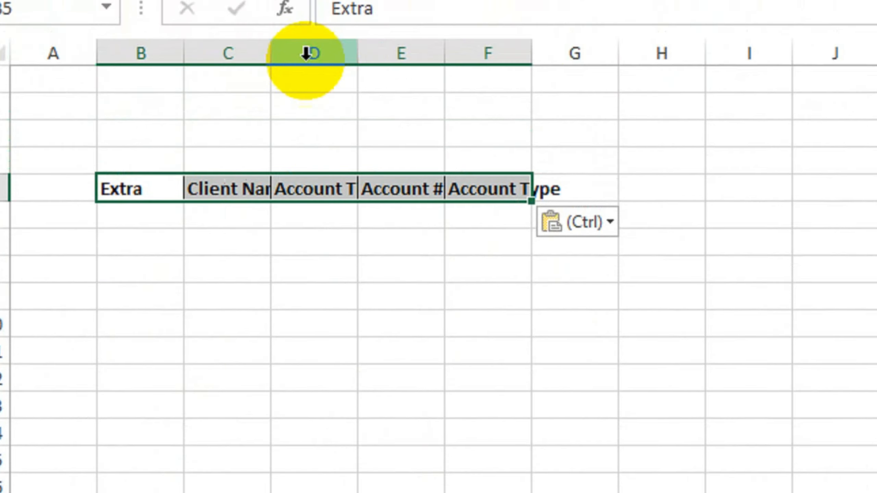
- Autofit the widths of columns C to F on Sheet2 to their header text
{"action": "double_click", "coordinate": [271, 53]}
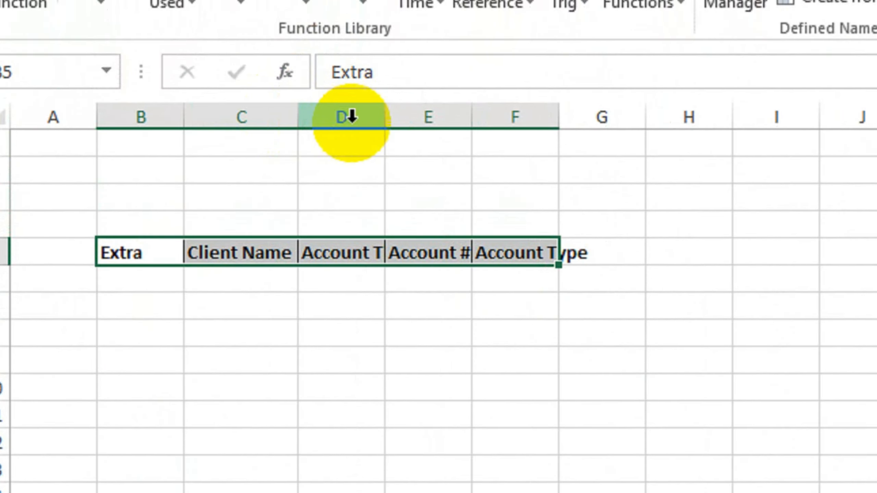
{"action": "double_click", "coordinate": [385, 53]}
{"action": "double_click", "coordinate": [504, 122]}
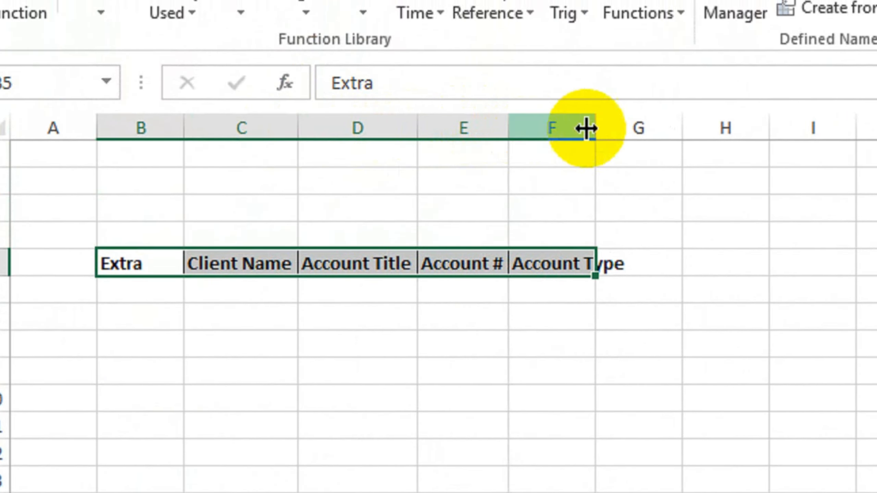
{"action": "double_click", "coordinate": [596, 121]}
- Number the rows under the Extra header on Sheet2 from 1 to 10 in B6:B15
{"action": "left_click_drag", "start_coordinate": [141, 256], "coordinate": [574, 490]}
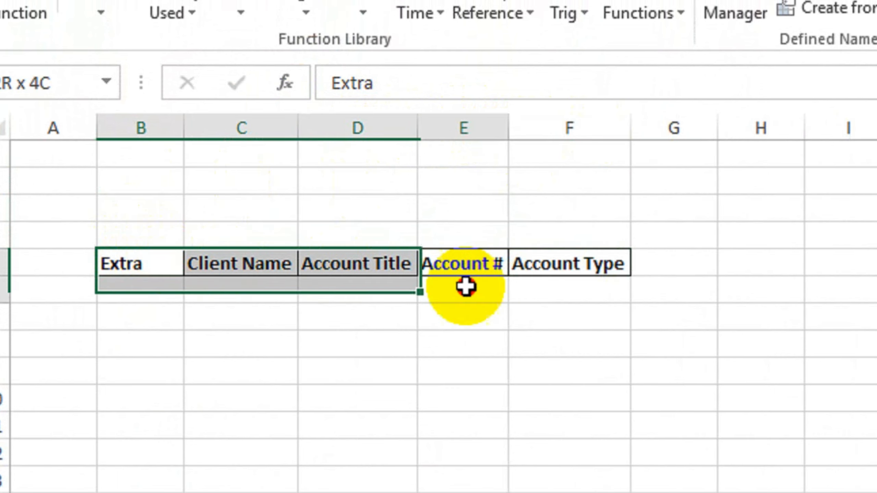
{"action": "left_click_drag", "start_coordinate": [574, 443], "coordinate": [569, 407]}
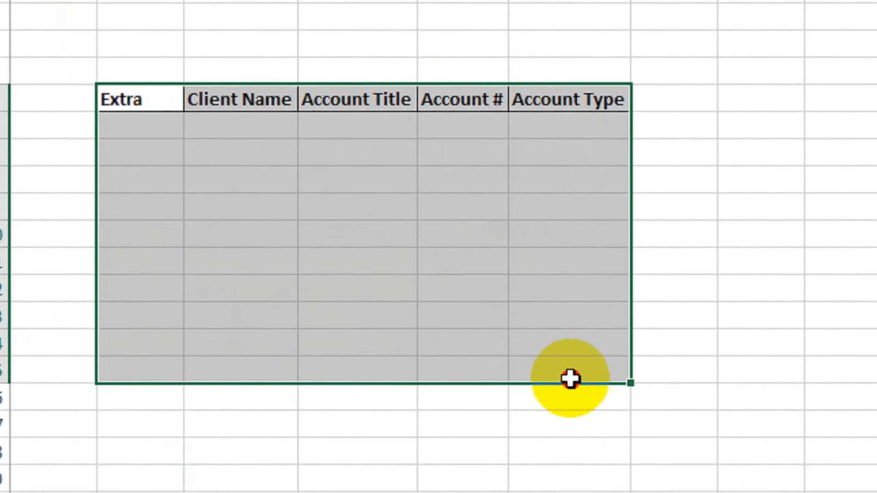
{"action": "left_click", "coordinate": [182, 130]}
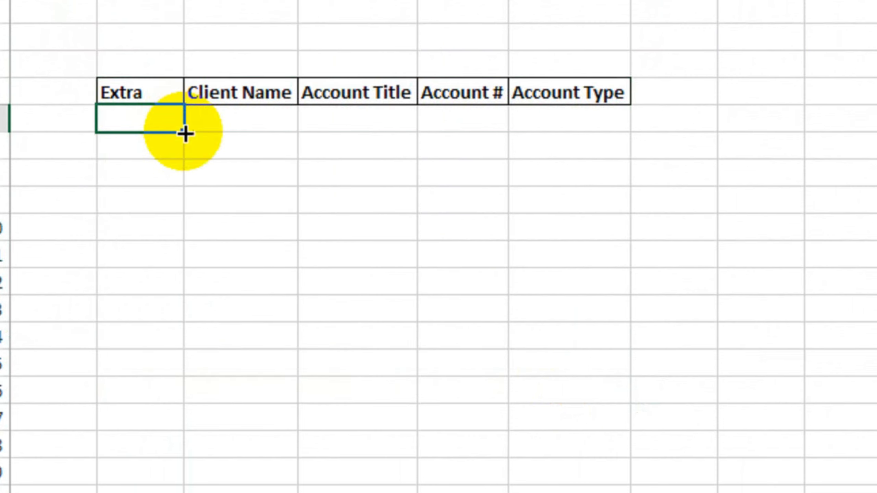
{"action": "type", "text": "1"}
{"action": "key", "text": "Return"}
{"action": "type", "text": "2"}
{"action": "key", "text": "Return"}
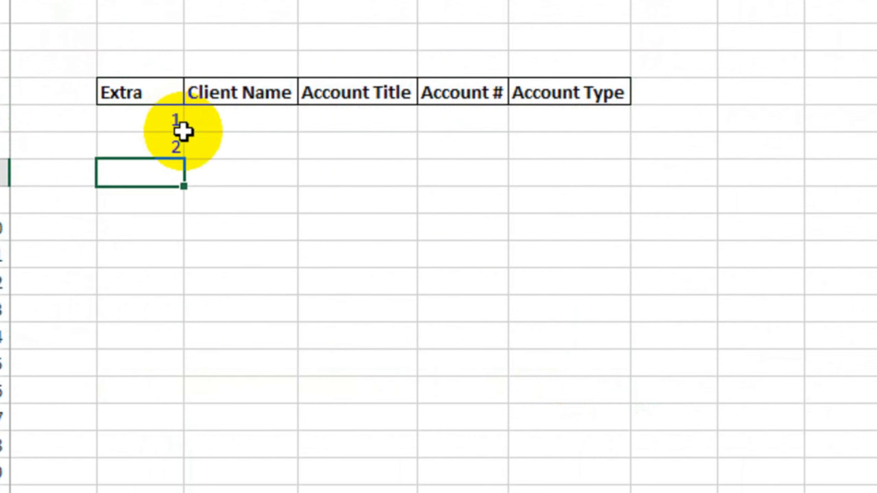
{"action": "left_click_drag", "start_coordinate": [166, 123], "coordinate": [173, 368]}
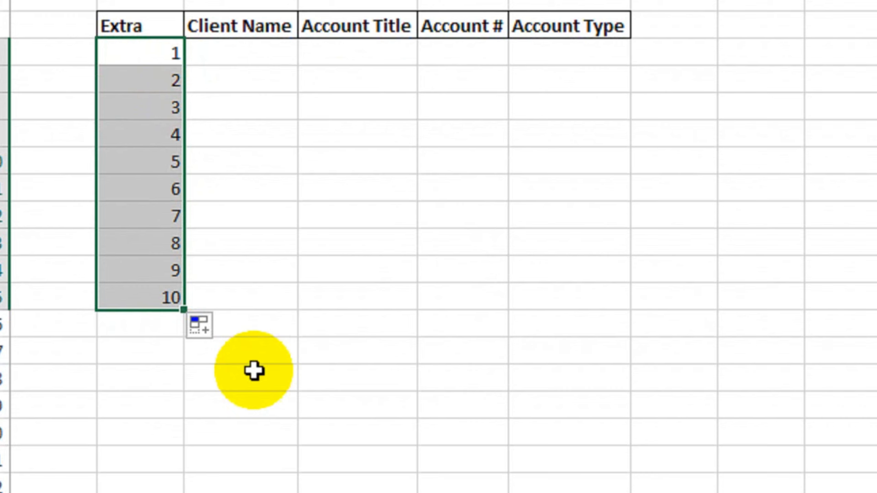
- Apply all borders to the Sheet2 table from the Extra header to the last numbered row, B5:F15
{"action": "left_click_drag", "start_coordinate": [148, 28], "coordinate": [299, 60]}
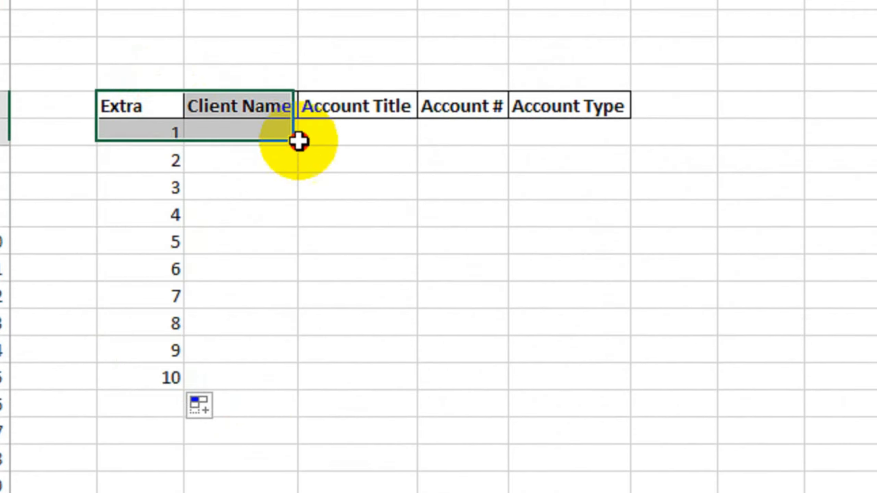
{"action": "left_click_drag", "start_coordinate": [298, 141], "coordinate": [608, 370]}
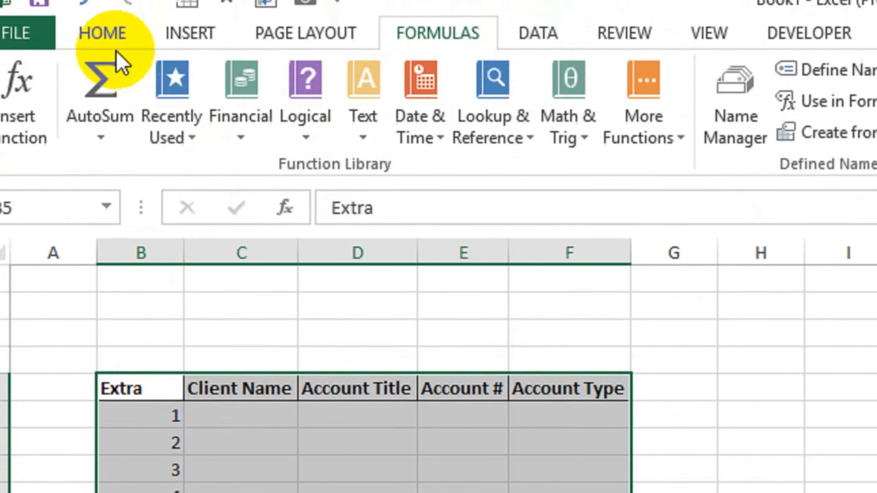
{"action": "left_click", "coordinate": [114, 43]}
{"action": "left_click", "coordinate": [327, 123]}
{"action": "left_click", "coordinate": [396, 492]}
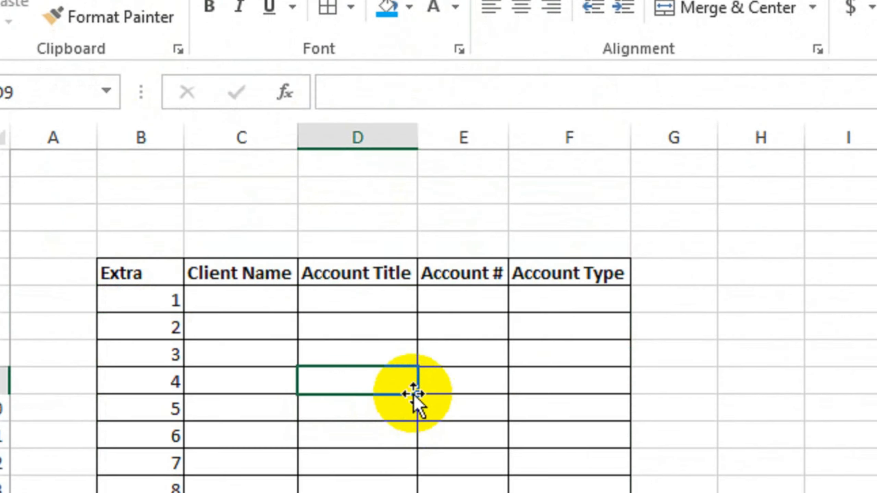
- Enter the label Name in cell C2 above the table
{"action": "left_click", "coordinate": [268, 193]}
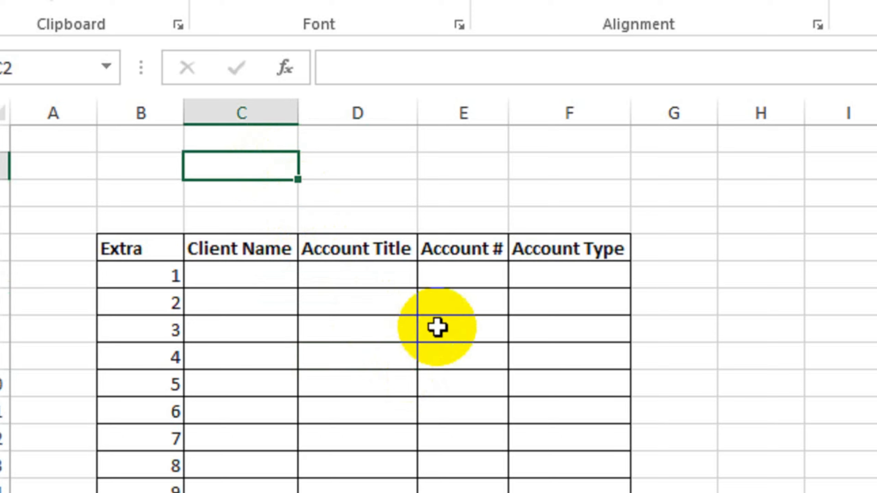
{"action": "type", "text": "Na"}
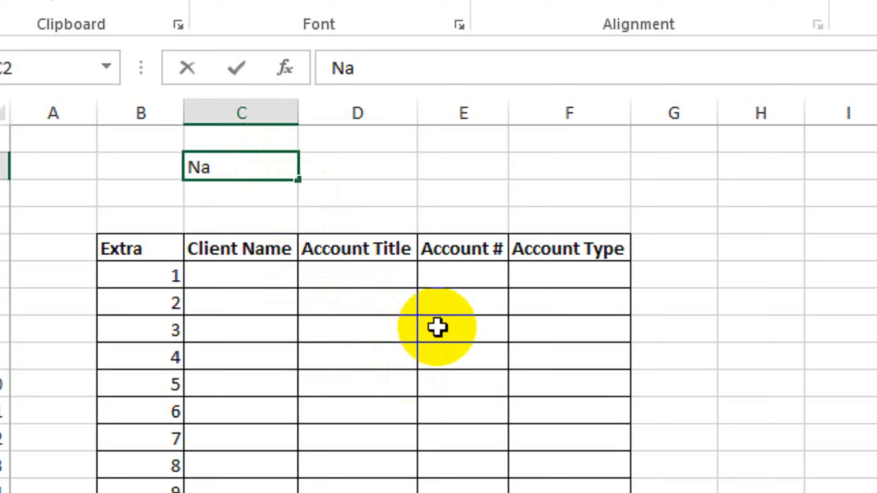
{"action": "type", "text": "mew"}
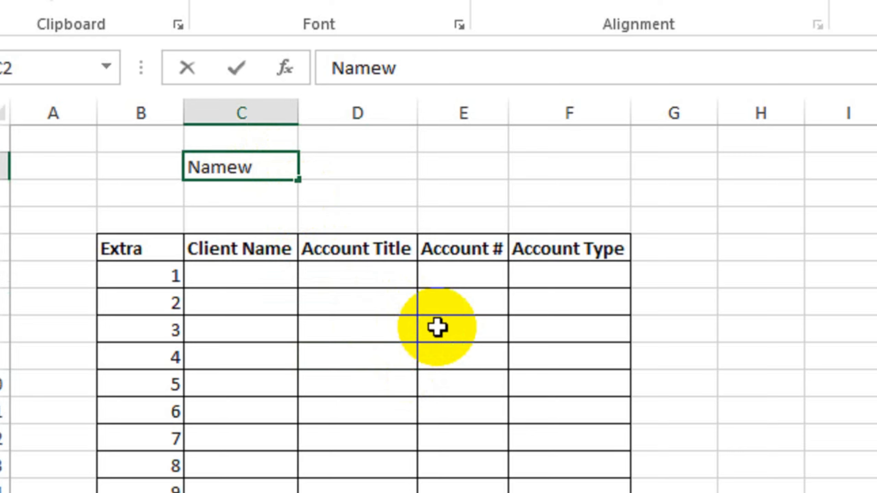
{"action": "key", "text": "BackSpace"}
{"action": "key", "text": "Return"}
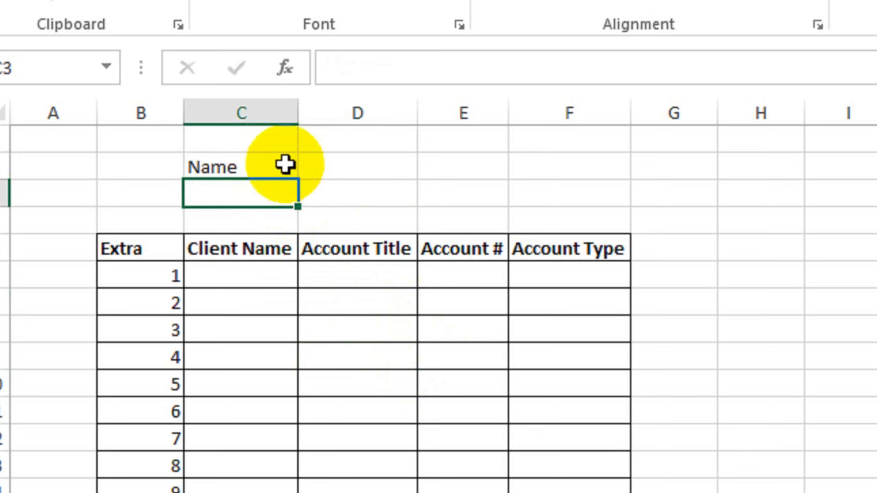
- Add borders to C2:D2 and make the Name label bold
{"action": "left_click_drag", "start_coordinate": [285, 164], "coordinate": [337, 165]}
{"action": "left_click", "coordinate": [329, 88]}
{"action": "left_click", "coordinate": [256, 168]}
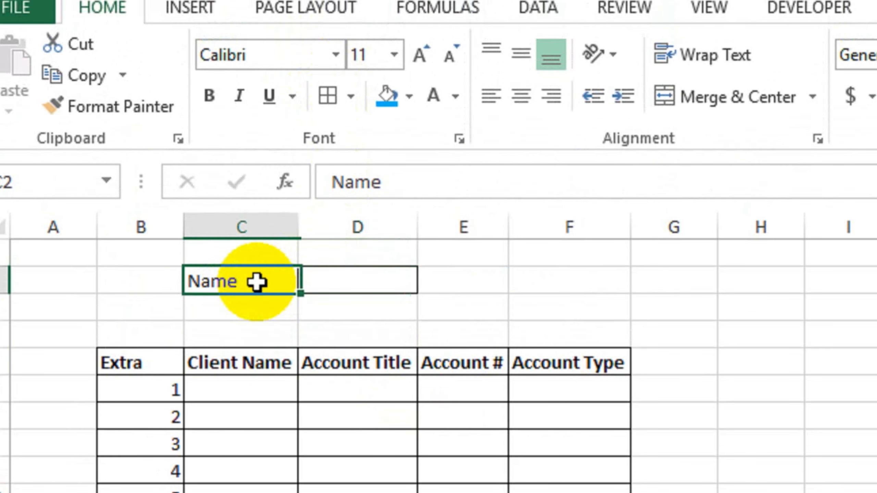
{"action": "left_click", "coordinate": [209, 96]}
{"action": "left_click", "coordinate": [352, 289]}
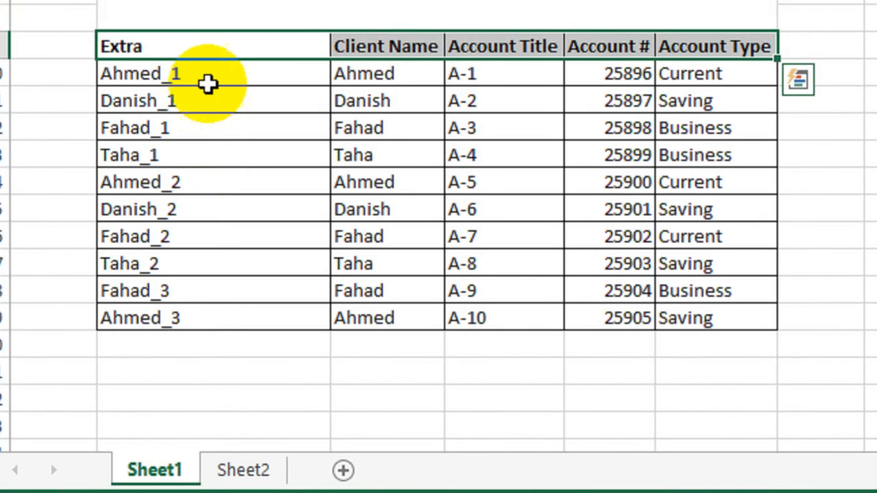
- Check the client names on Sheet1, return to Sheet2 and set the data validation of cell D2 to allow a List
{"action": "left_click", "coordinate": [241, 97]}
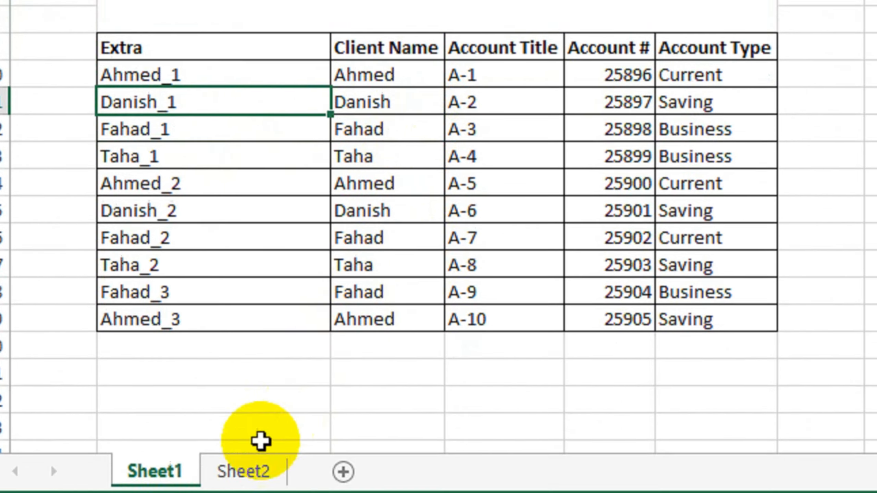
{"action": "left_click", "coordinate": [247, 468]}
{"action": "left_click", "coordinate": [342, 64]}
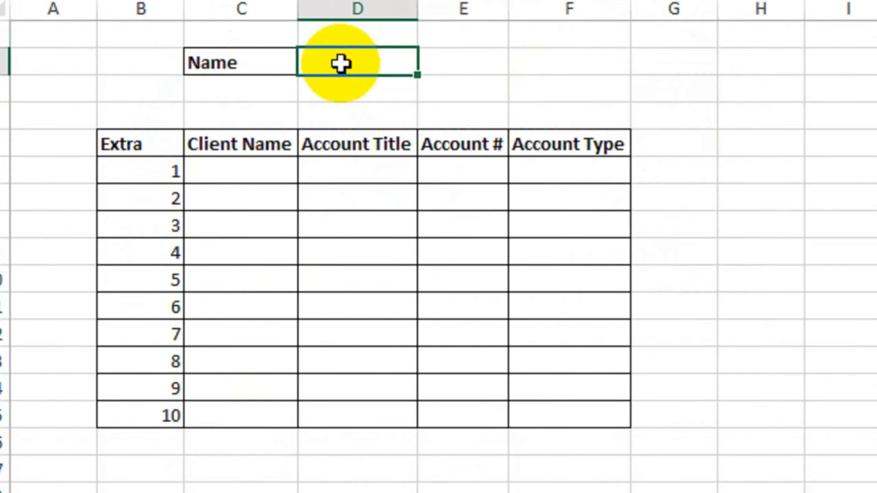
{"action": "left_click", "coordinate": [537, 49]}
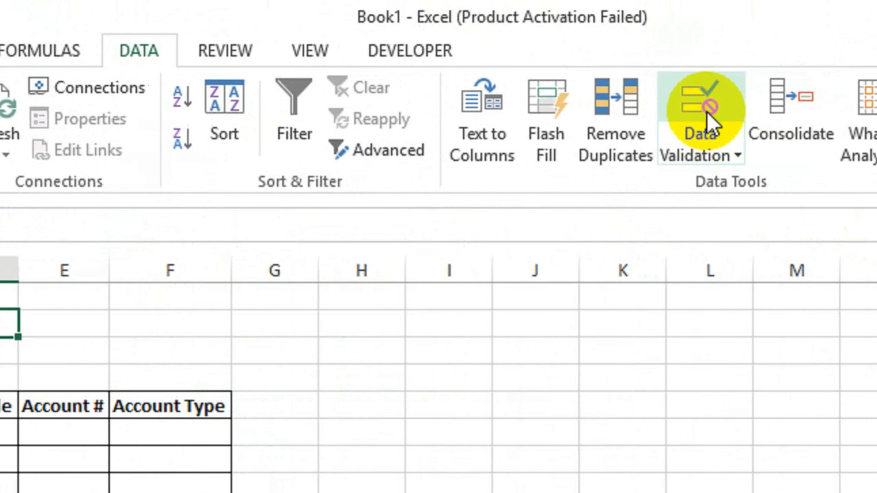
{"action": "left_click", "coordinate": [710, 122]}
{"action": "left_click_drag", "start_coordinate": [524, 395], "coordinate": [710, 296]}
{"action": "left_click", "coordinate": [559, 424]}
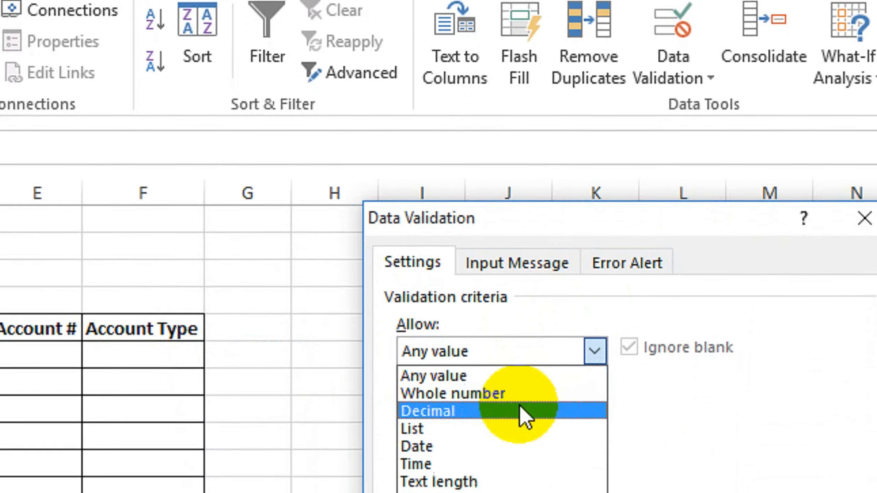
{"action": "left_click", "coordinate": [507, 387]}
- Enter the four distinct client names, separated by commas, as the list source and apply the validation
{"action": "left_click", "coordinate": [486, 418]}
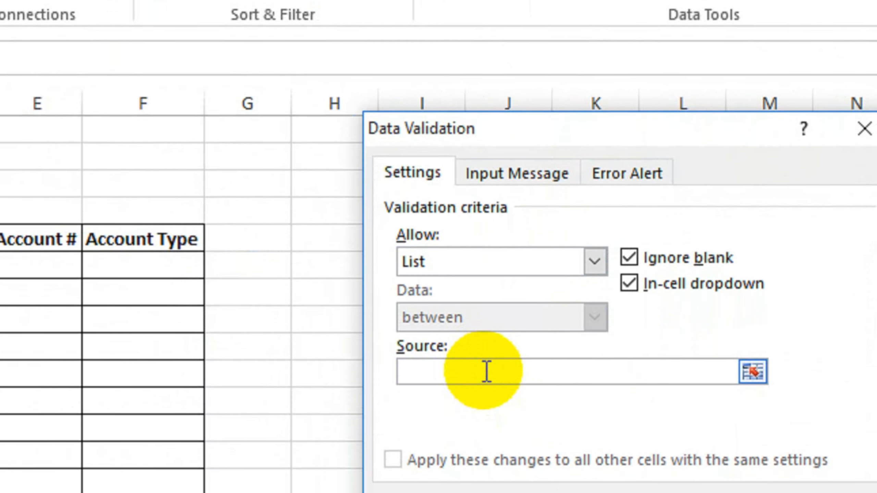
{"action": "type", "text": "Ahmed"}
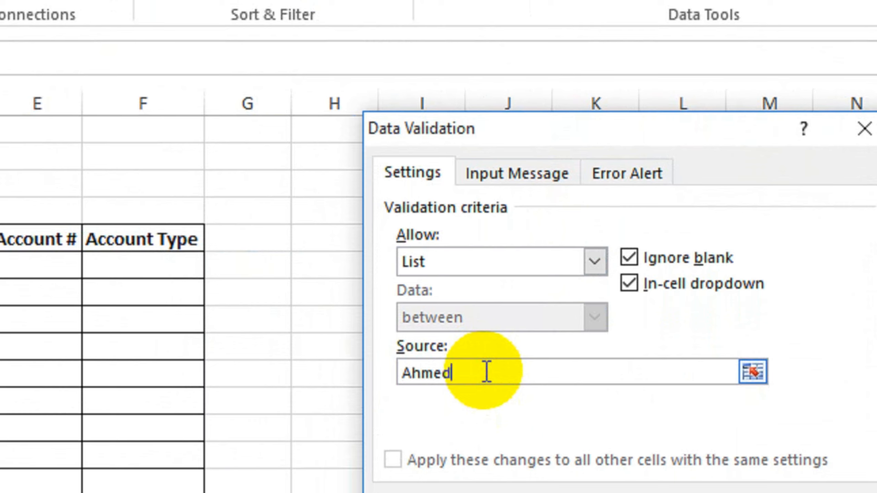
{"action": "type", "text": ",Danish,Taha"}
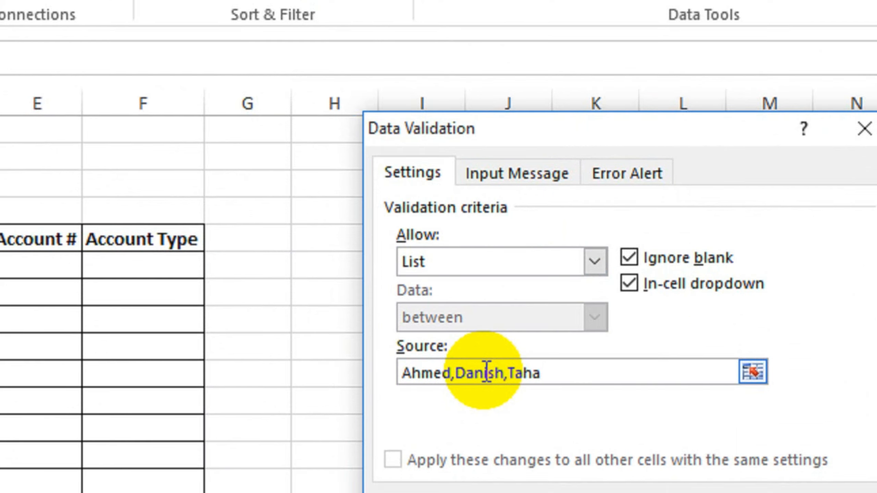
{"action": "type", "text": ",Fahad"}
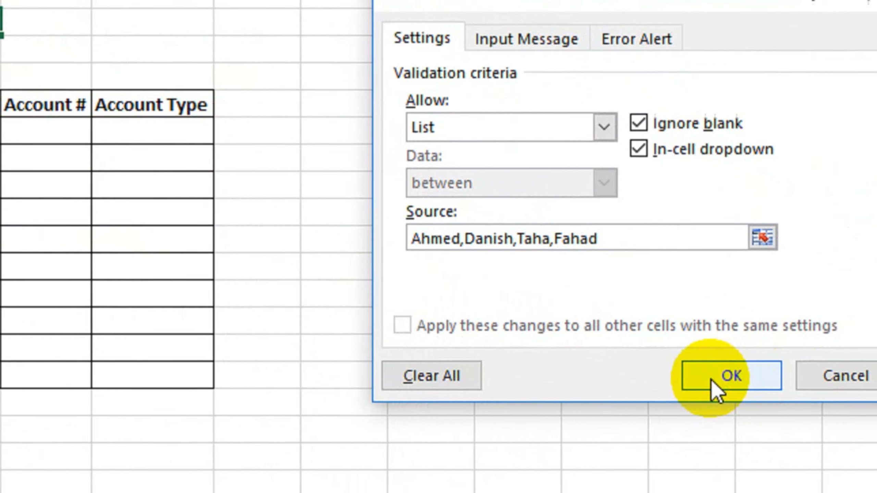
{"action": "left_click", "coordinate": [876, 492]}
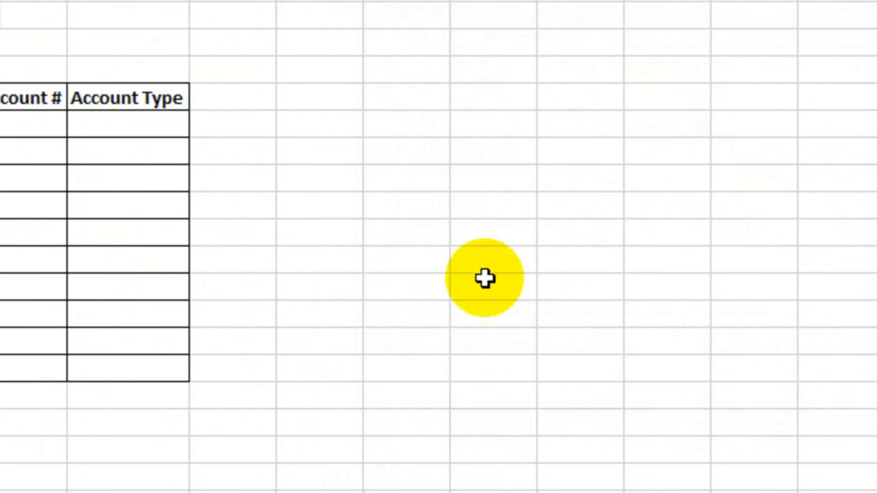
- Choose the second client name from the dropdown list in D2
{"action": "left_click", "coordinate": [0, 15]}
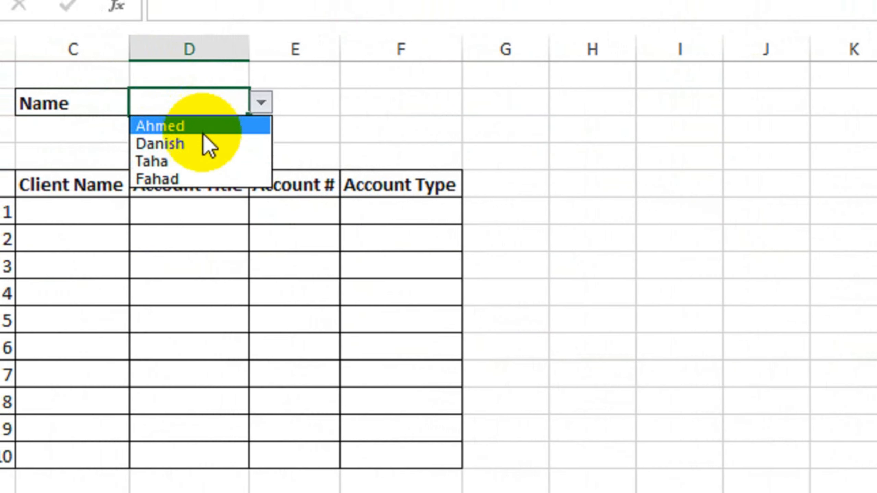
{"action": "left_click", "coordinate": [209, 144]}
{"action": "left_click", "coordinate": [228, 136]}
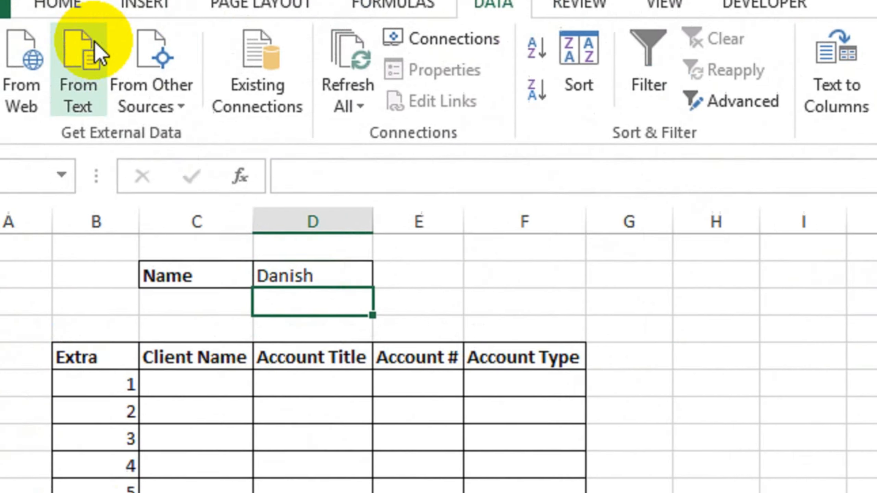
- Start a VLOOKUP formula in C6 with the absolute reference $D$2 as the beginning of the lookup value
{"action": "left_click", "coordinate": [56, 3]}
{"action": "left_click", "coordinate": [201, 389]}
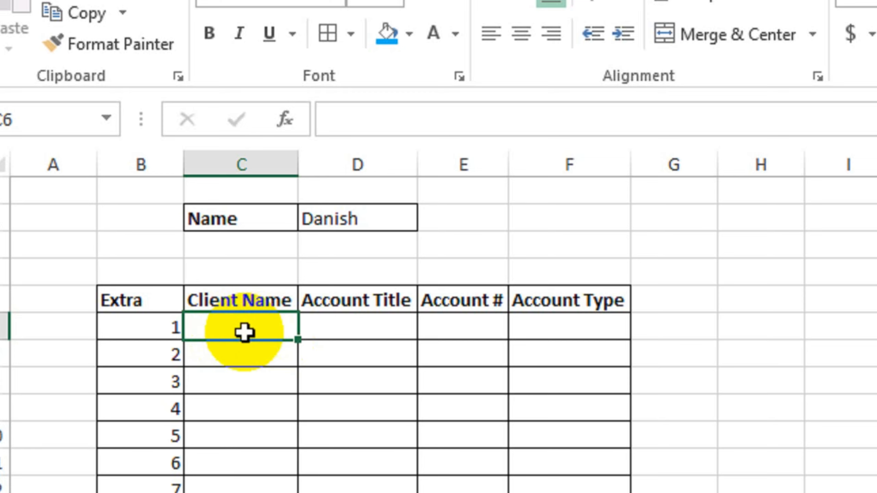
{"action": "type", "text": "=vlo"}
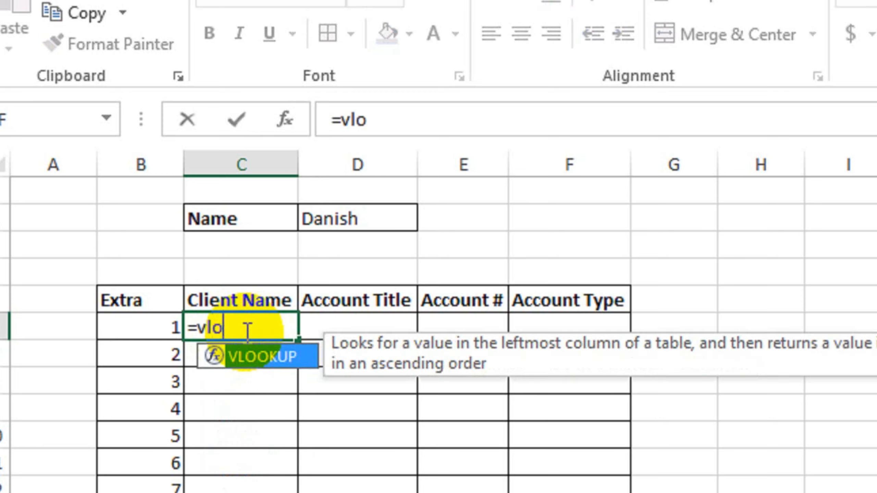
{"action": "key", "text": "Tab"}
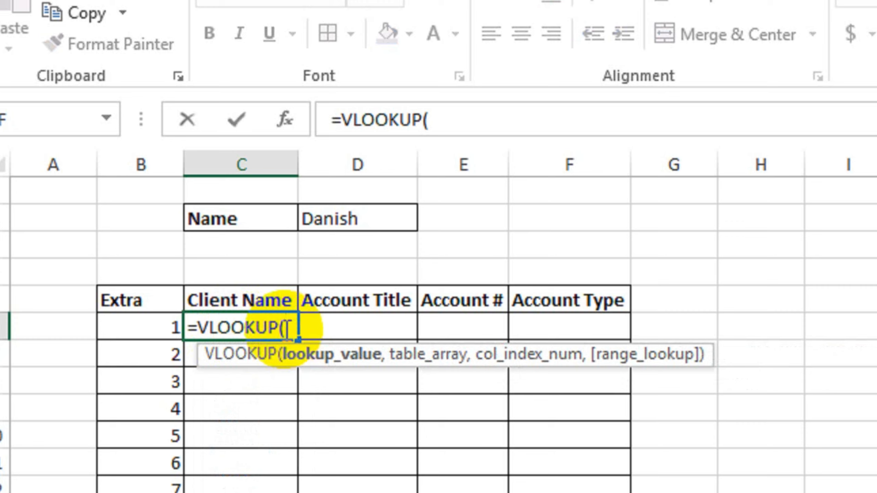
{"action": "left_click", "coordinate": [349, 221]}
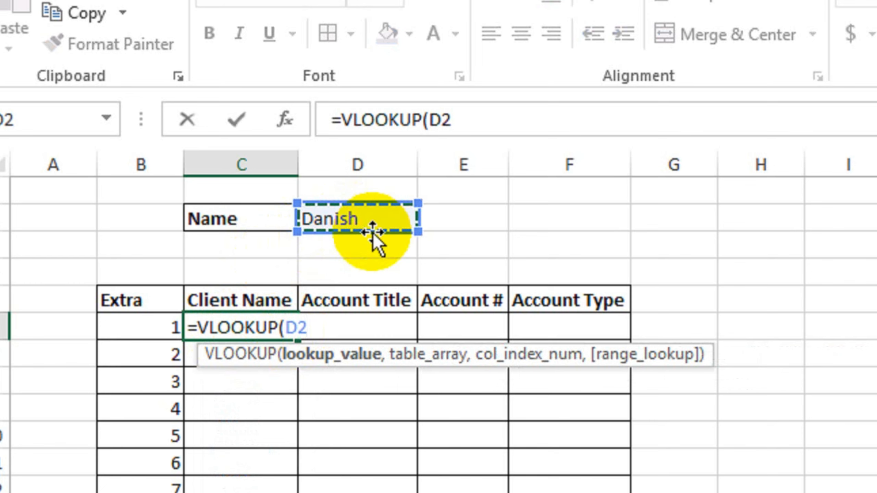
{"action": "key", "text": "F4"}
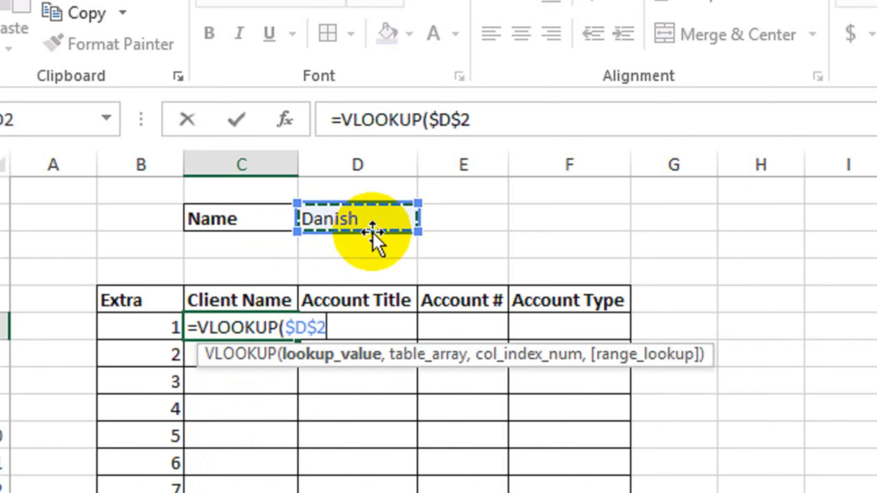
- Extend the lookup value with &"_"&$B6, locking only the column of the Extra number's reference
{"action": "type", "text": "&"}
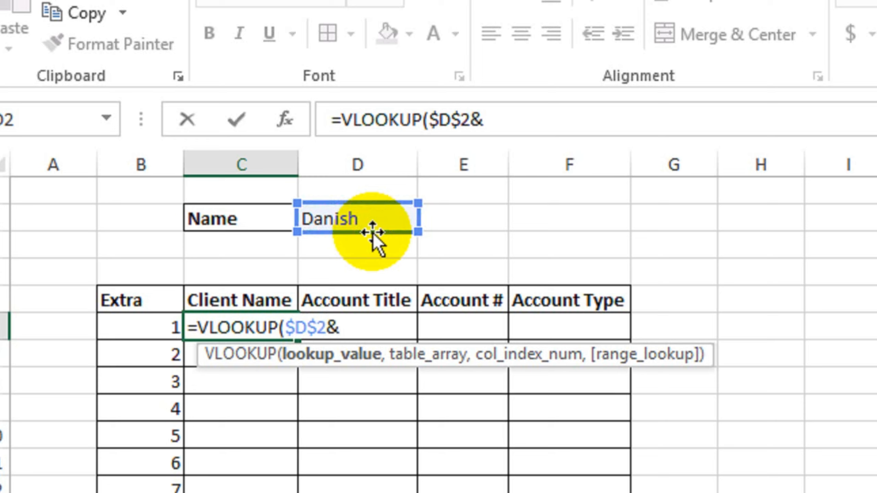
{"action": "type", "text": "_"}
{"action": "key", "text": "BackSpace"}
{"action": "type", "text": "\"_\"&"}
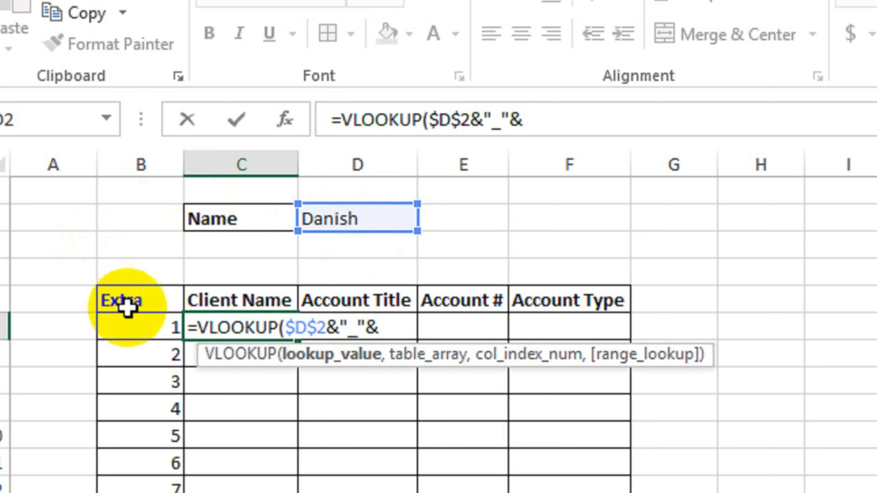
{"action": "left_click", "coordinate": [137, 329]}
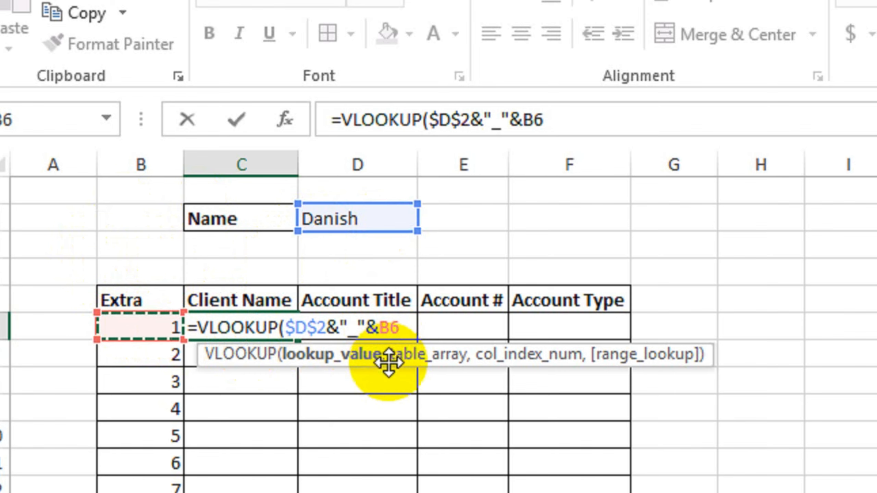
{"action": "key", "text": "F4"}
{"action": "key", "text": "F4"}
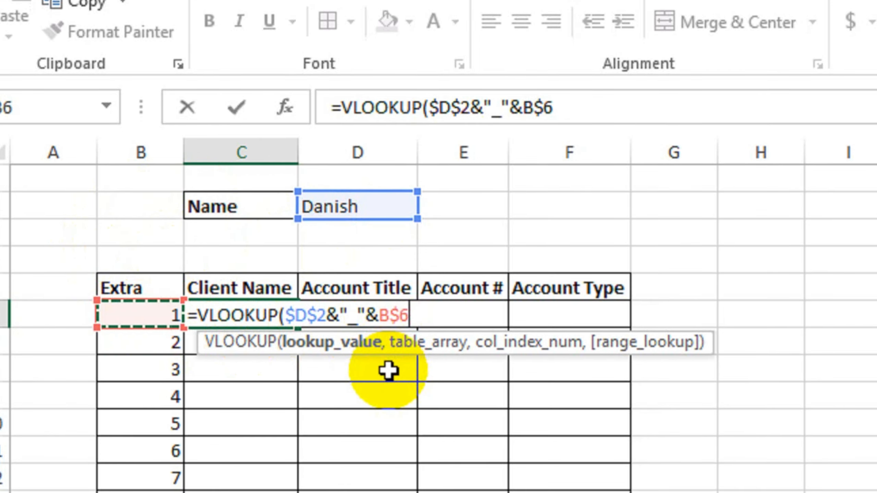
{"action": "key", "text": "F4"}
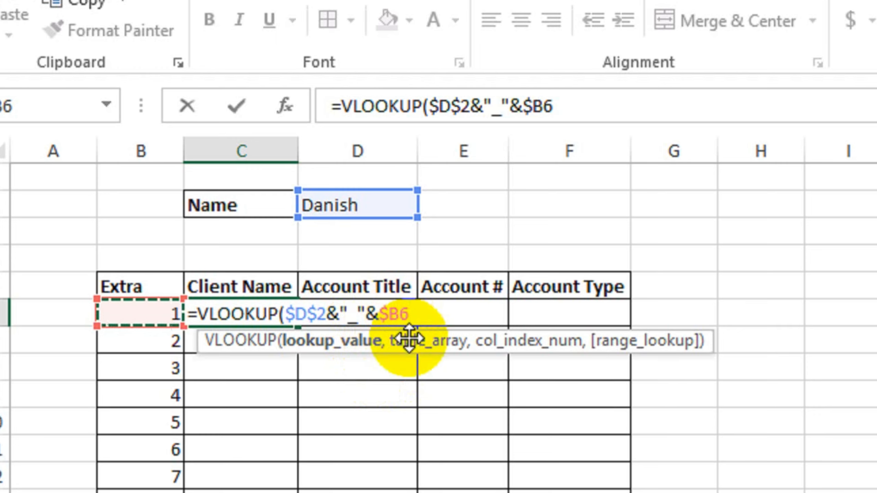
- Use the named range NewOne as the VLOOKUP's table array in C6
{"action": "type", "text": ","}
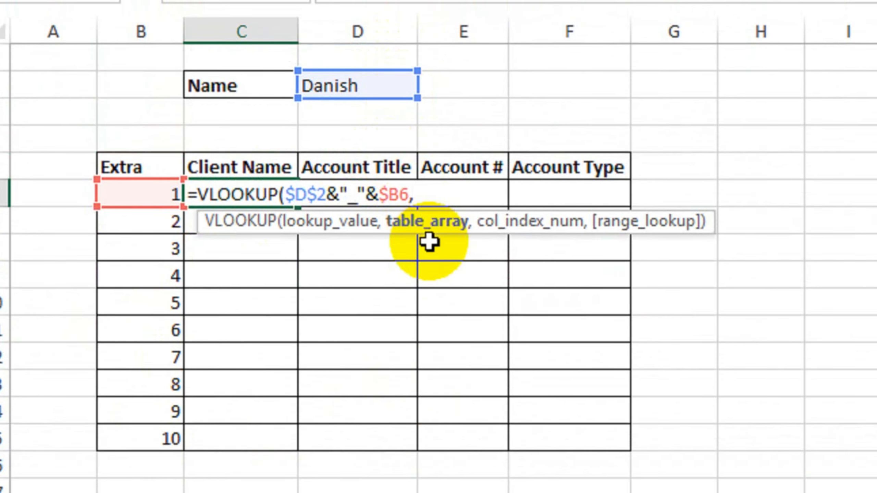
{"action": "type", "text": "new"}
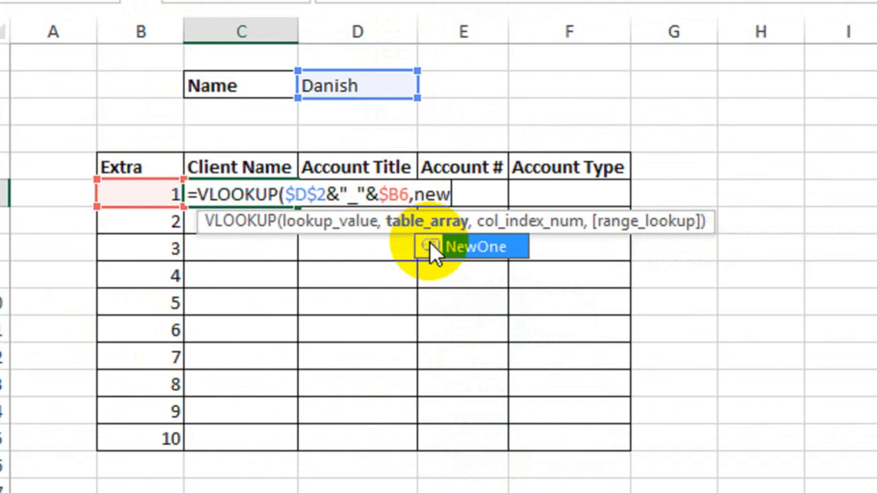
{"action": "double_click", "coordinate": [430, 243]}
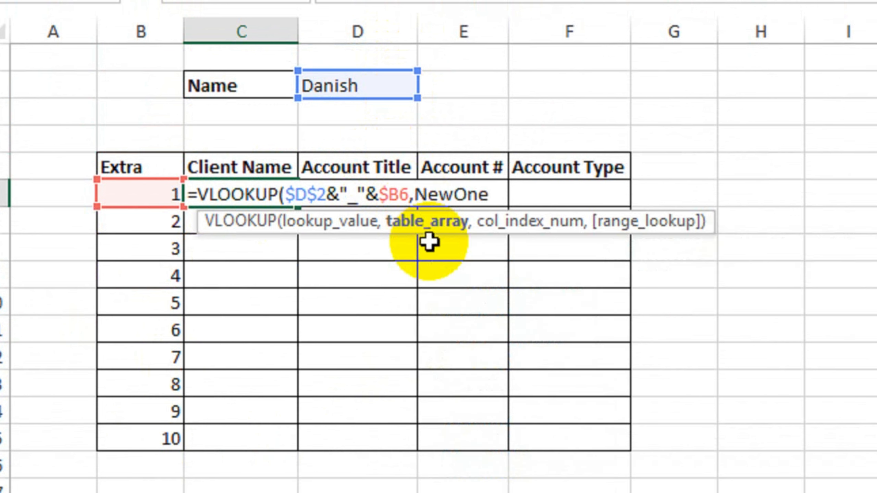
{"action": "type", "text": ","}
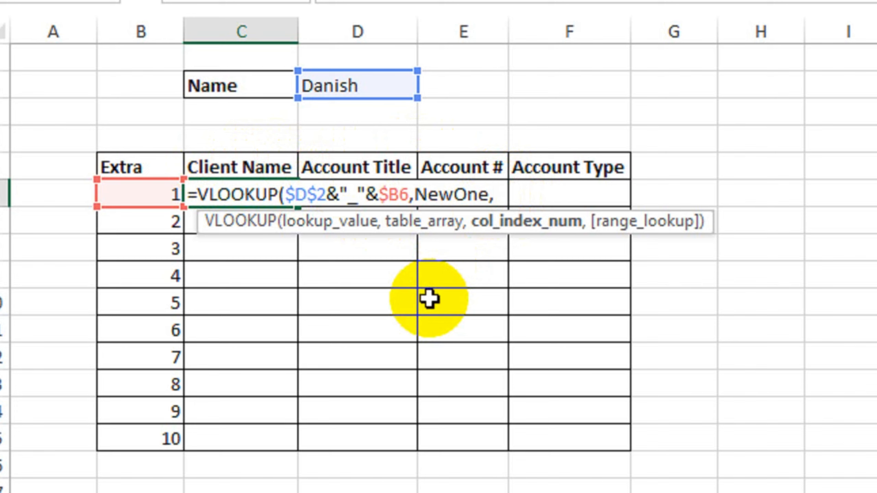
- Set the VLOOKUP's column index to COLUMNS($B$4:B4), making only the first B4 reference absolute
{"action": "type", "text": "column"}
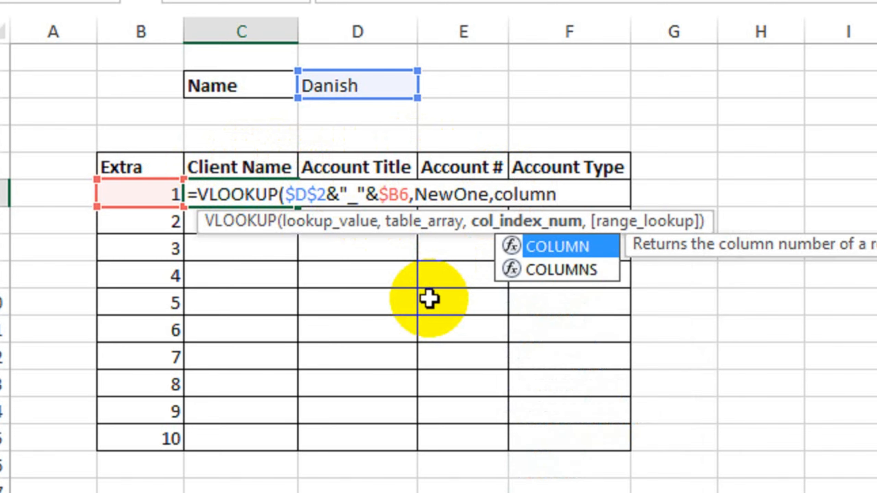
{"action": "key", "text": "Down"}
{"action": "key", "text": "Tab"}
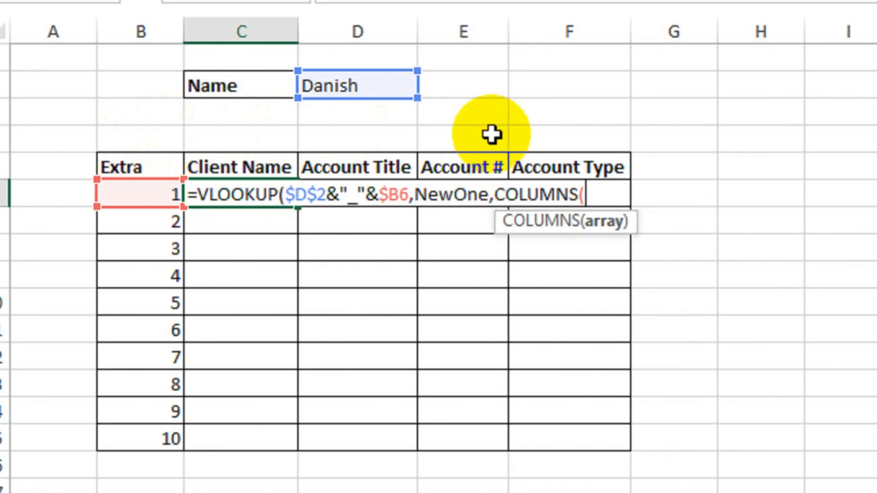
{"action": "left_click", "coordinate": [139, 136]}
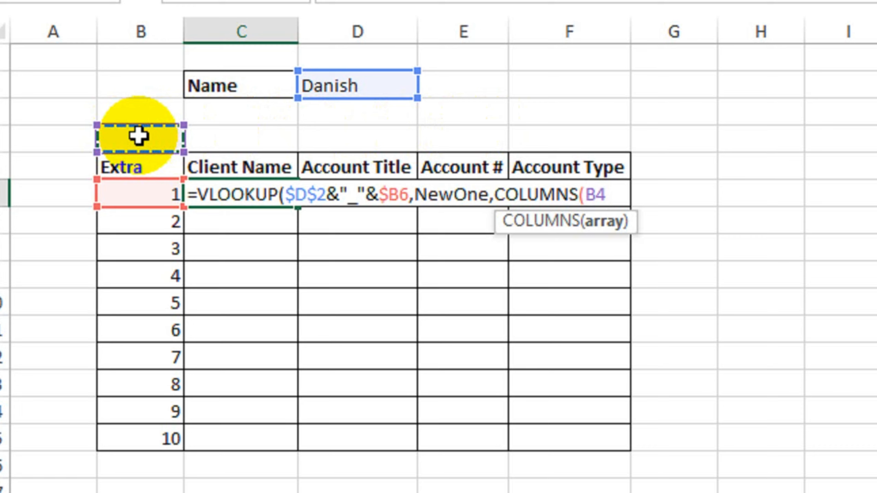
{"action": "type", "text": ":"}
{"action": "left_click", "coordinate": [139, 136]}
{"action": "type", "text": ")"}
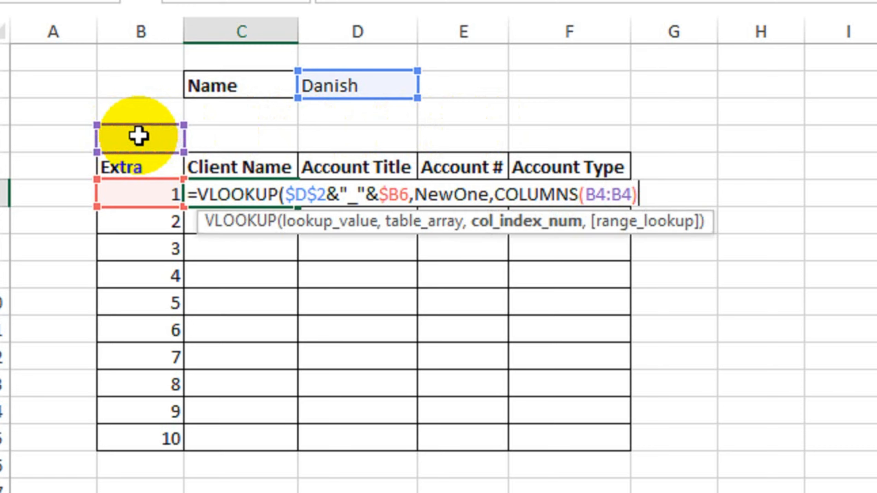
{"action": "left_click", "coordinate": [593, 194]}
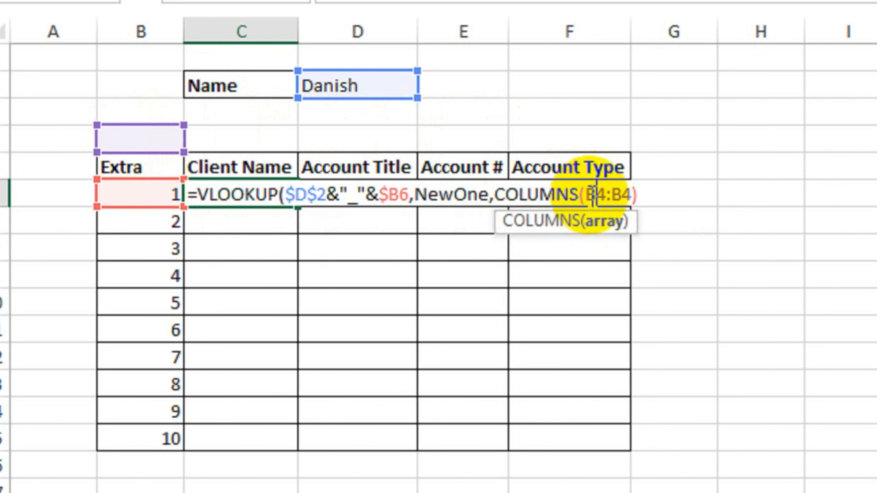
{"action": "key", "text": "F4"}
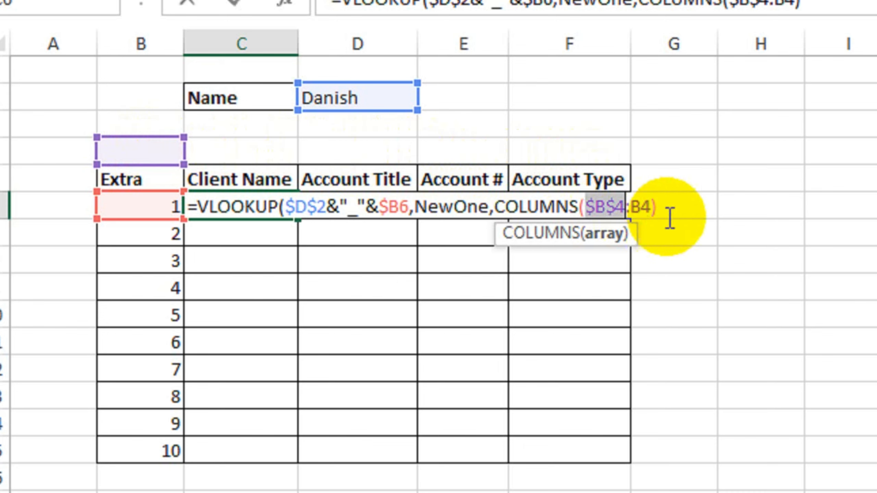
- End the C6 formula with .0) after the COLUMNS function and commit it, accepting the suggested correction
{"action": "left_click", "coordinate": [663, 209]}
{"action": "type", "text": "."}
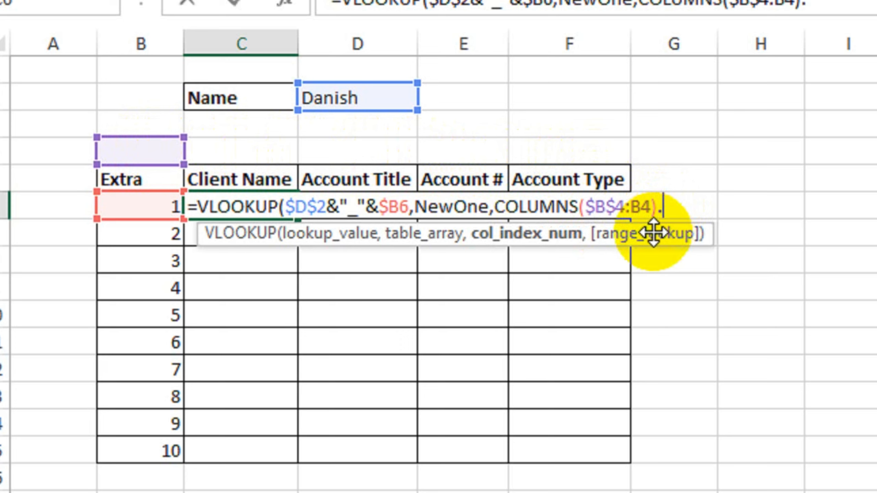
{"action": "type", "text": "0)"}
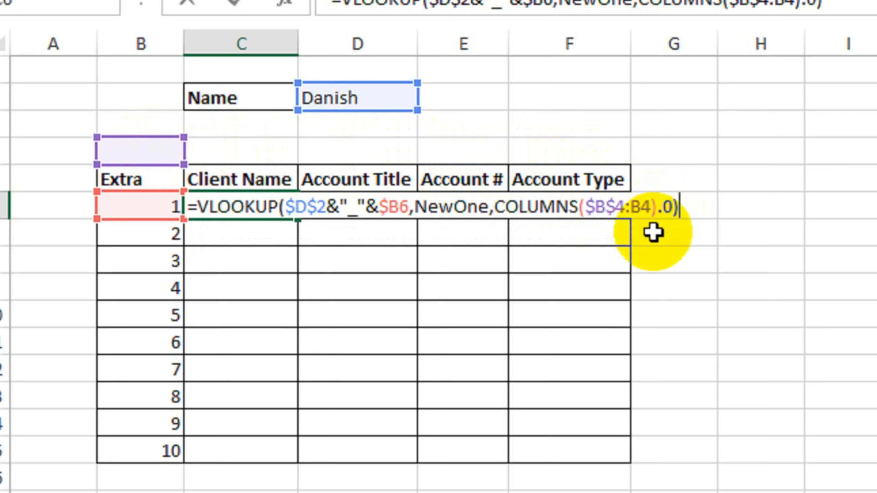
{"action": "key", "text": "Return"}
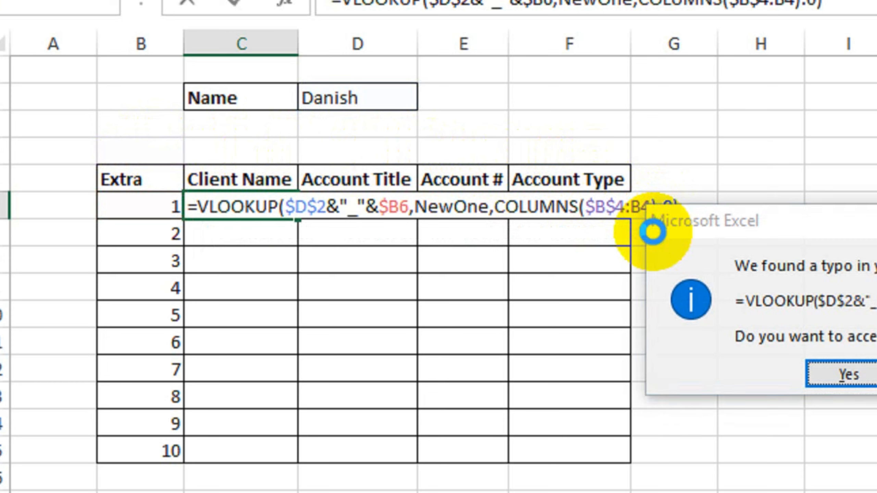
{"action": "key", "text": "Return"}
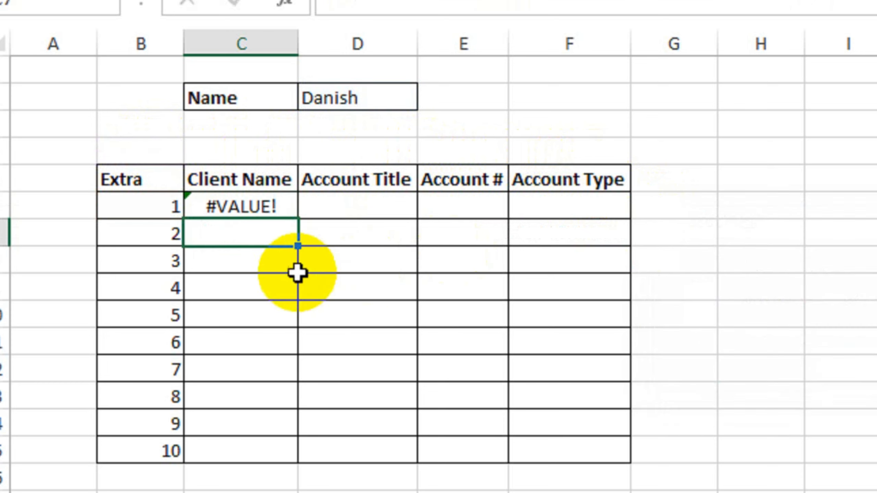
- Choose the third client name from the dropdown list in D2
{"action": "left_click", "coordinate": [255, 206]}
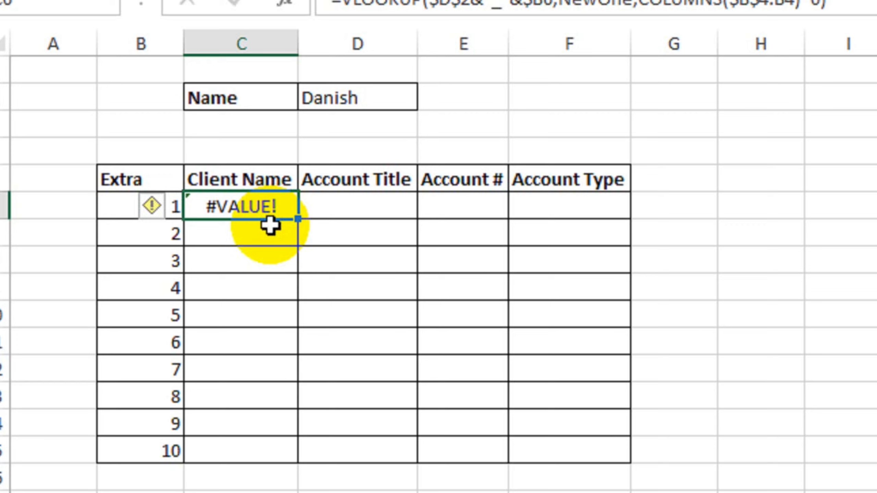
{"action": "left_click", "coordinate": [349, 100]}
{"action": "left_click", "coordinate": [429, 98]}
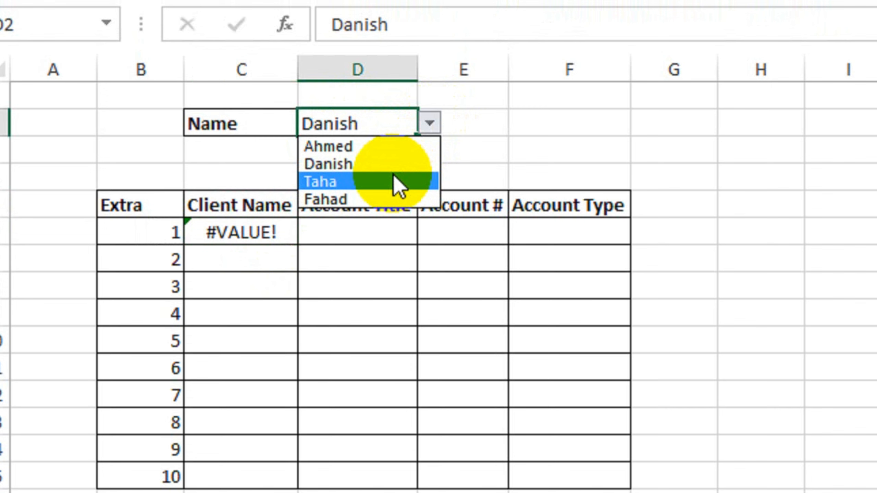
{"action": "left_click", "coordinate": [398, 186]}
- Replace the asterisk before the final 0 in the C6 formula with a comma, making 0 the range lookup argument
{"action": "left_click", "coordinate": [258, 230]}
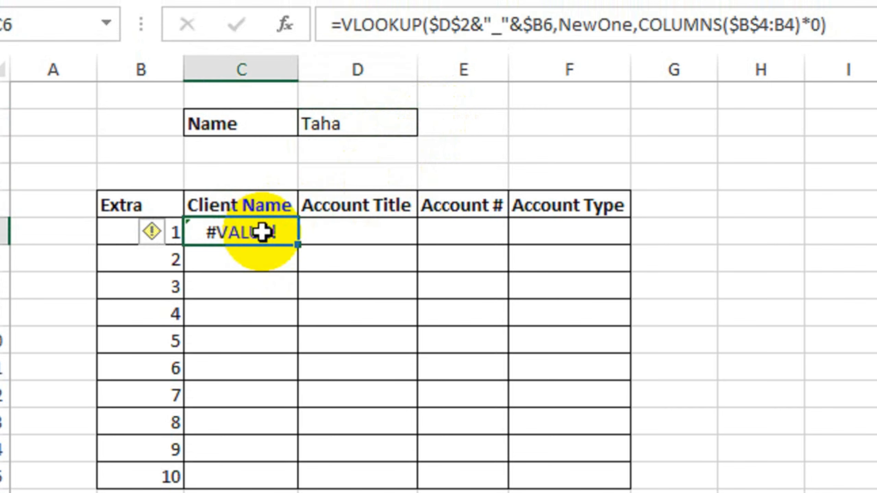
{"action": "double_click", "coordinate": [261, 232]}
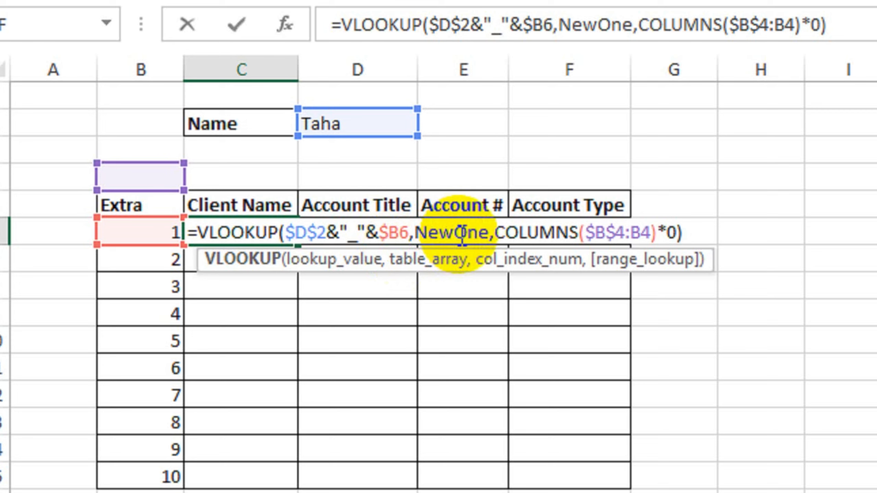
{"action": "left_click", "coordinate": [667, 232]}
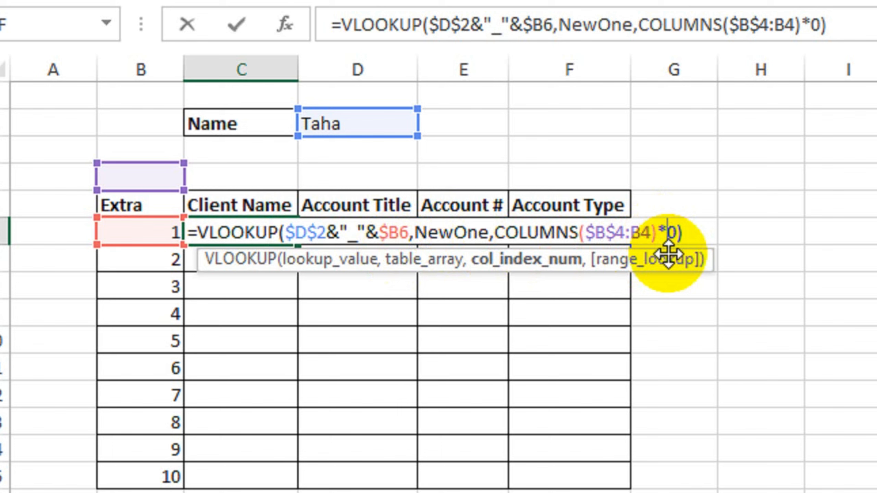
{"action": "key", "text": "BackSpace"}
{"action": "type", "text": ","}
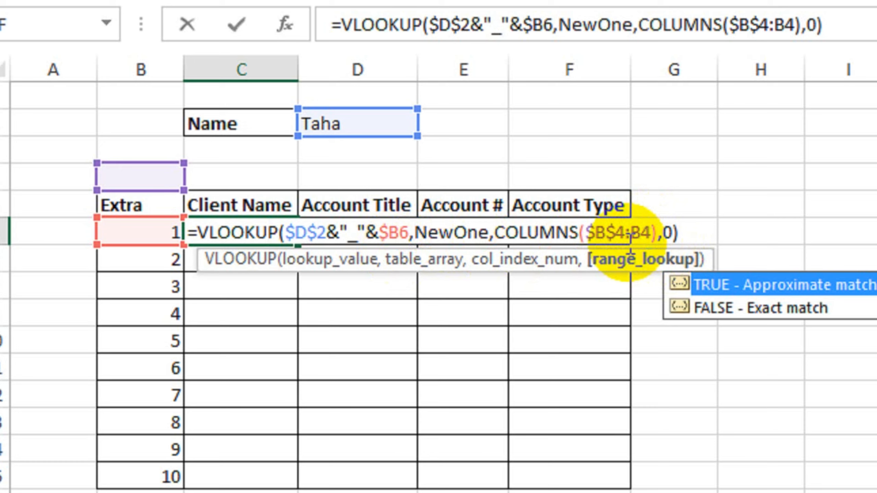
{"action": "key", "text": "Return"}
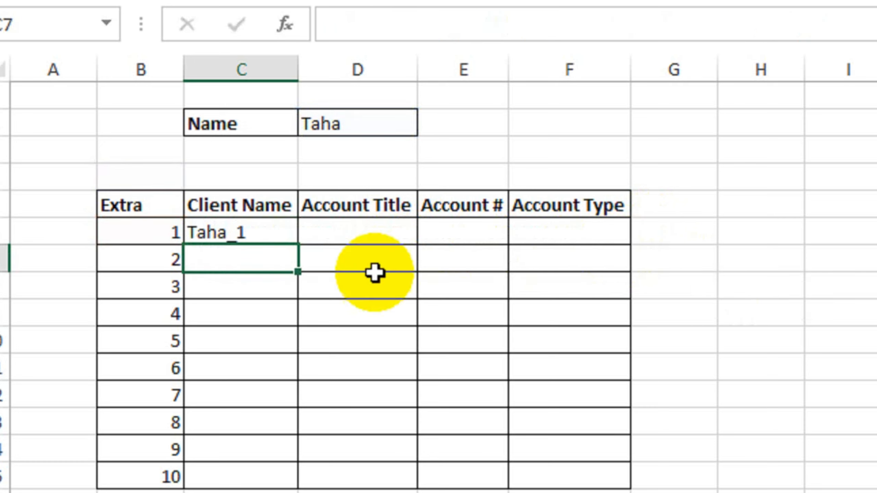
- Fill the C6 lookup formula across to column F and down to the row of Extra number 10
{"action": "left_click", "coordinate": [233, 233]}
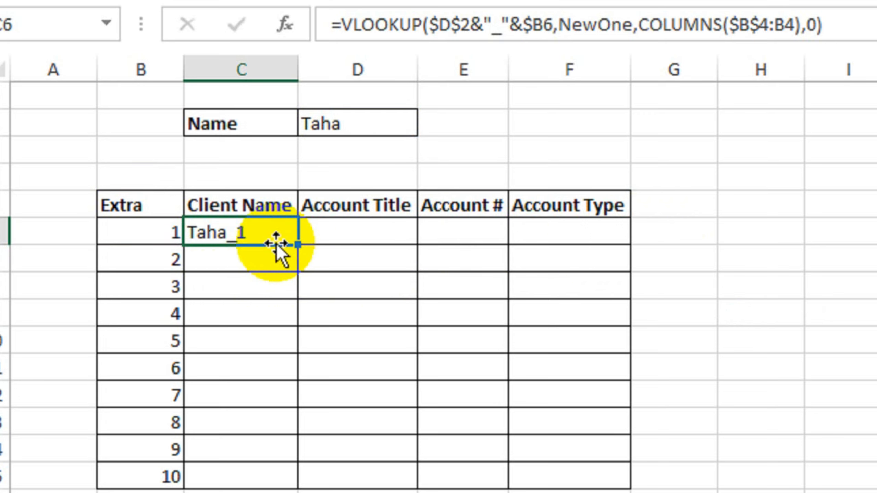
{"action": "left_click_drag", "start_coordinate": [299, 248], "coordinate": [610, 475]}
{"action": "left_click_drag", "start_coordinate": [609, 422], "coordinate": [610, 432]}
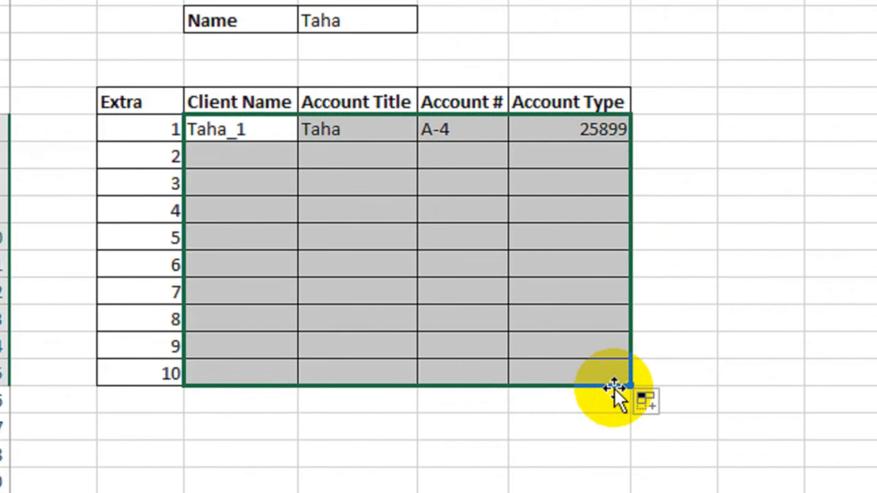
{"action": "left_click", "coordinate": [244, 240]}
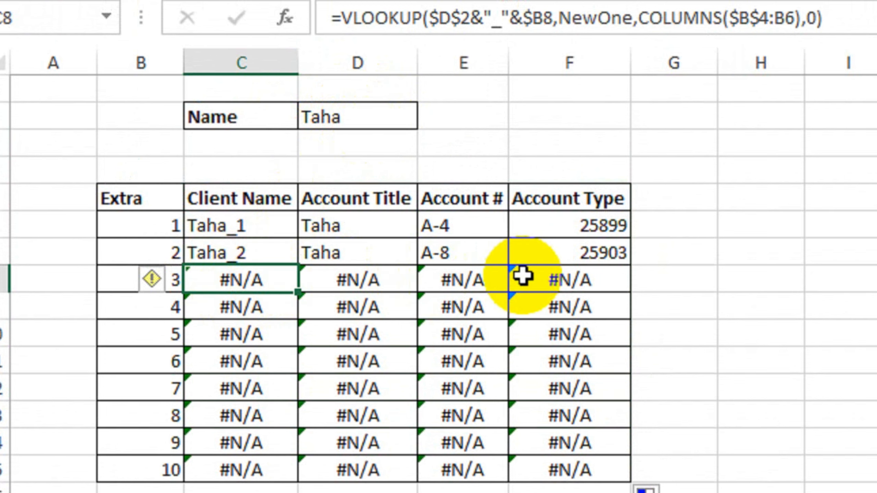
- Wrap the VLOOKUP in C6 in IFERROR with an empty string "" as the value if error
{"action": "double_click", "coordinate": [251, 229]}
{"action": "left_click", "coordinate": [195, 225]}
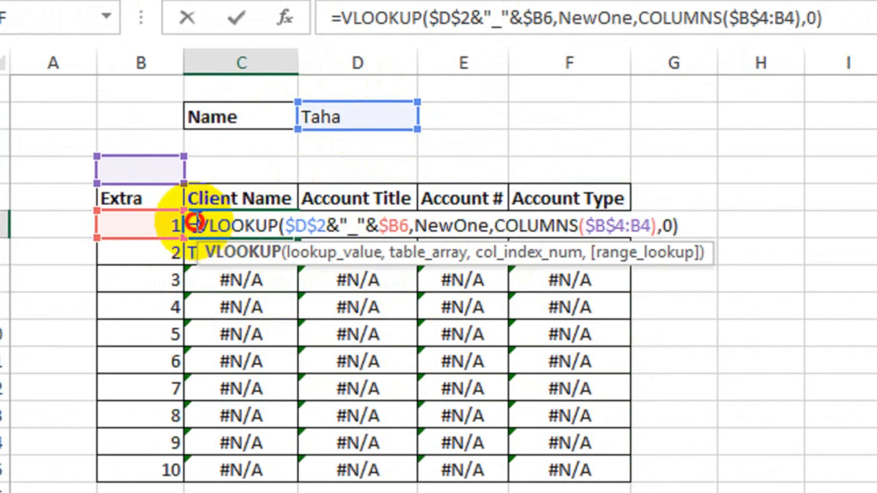
{"action": "type", "text": "ifer"}
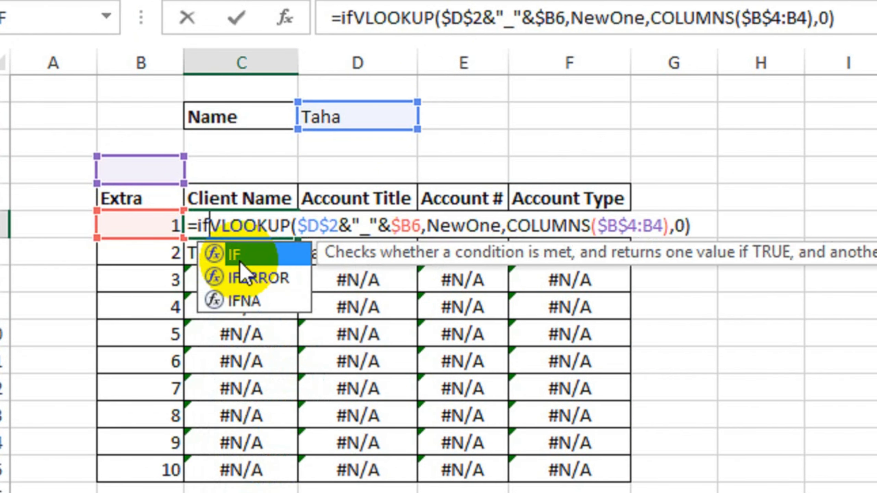
{"action": "double_click", "coordinate": [240, 261]}
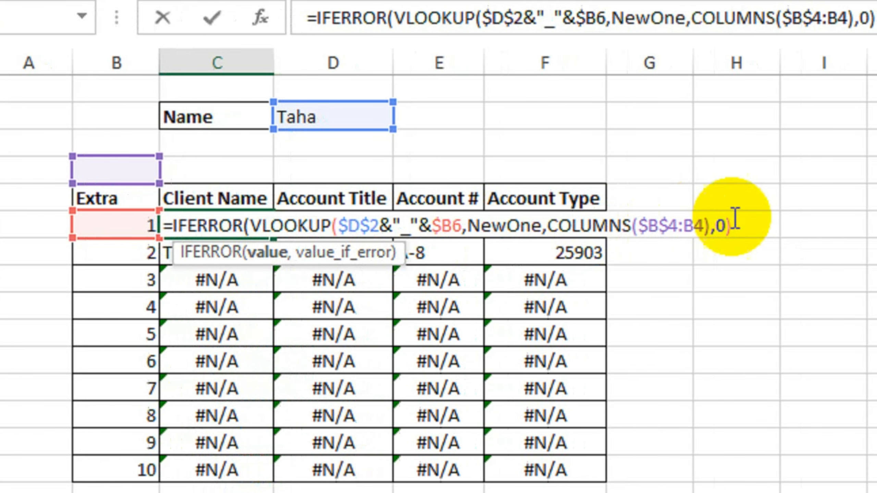
{"action": "left_click", "coordinate": [773, 228]}
{"action": "type", "text": ","}
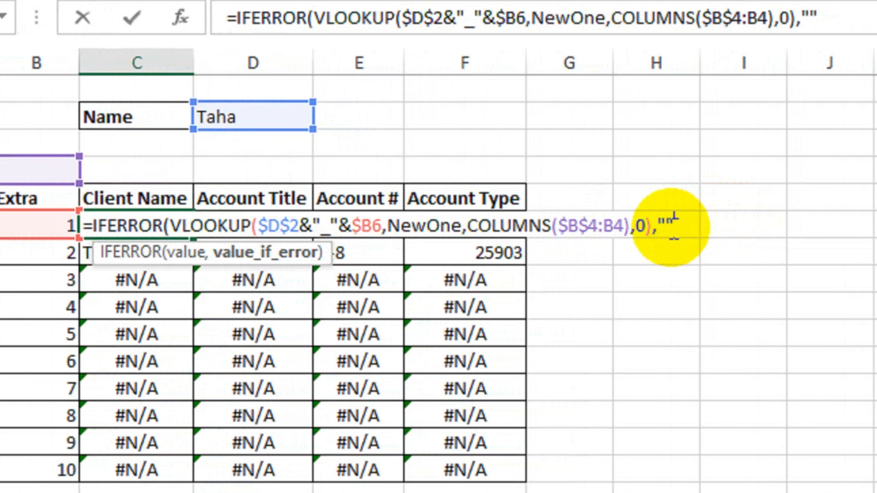
{"action": "type", "text": "\"\")"}
{"action": "key", "text": "Return"}
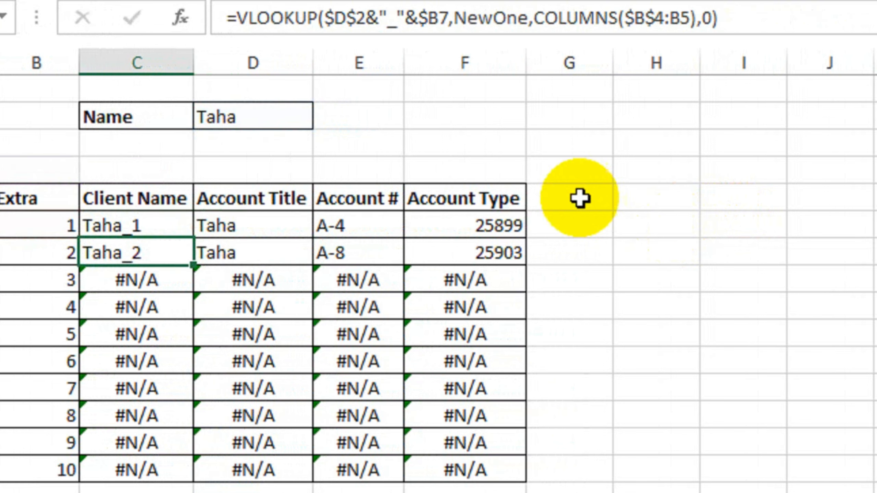
- Fill the IFERROR formula from C6 across to column F and down through the row of Extra number 10
{"action": "left_click", "coordinate": [100, 227]}
{"action": "left_click_drag", "start_coordinate": [265, 238], "coordinate": [533, 238]}
{"action": "left_click_drag", "start_coordinate": [598, 238], "coordinate": [584, 474]}
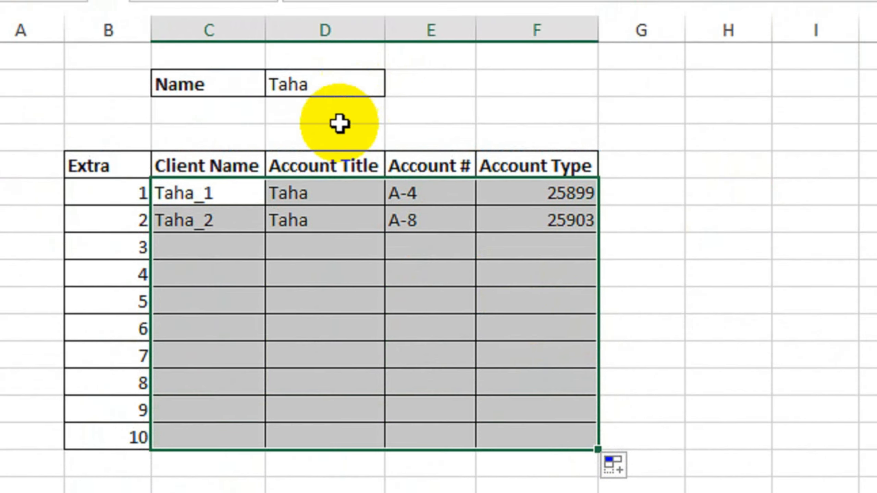
- Choose the first client name from the dropdown list in D2
{"action": "left_click", "coordinate": [345, 65]}
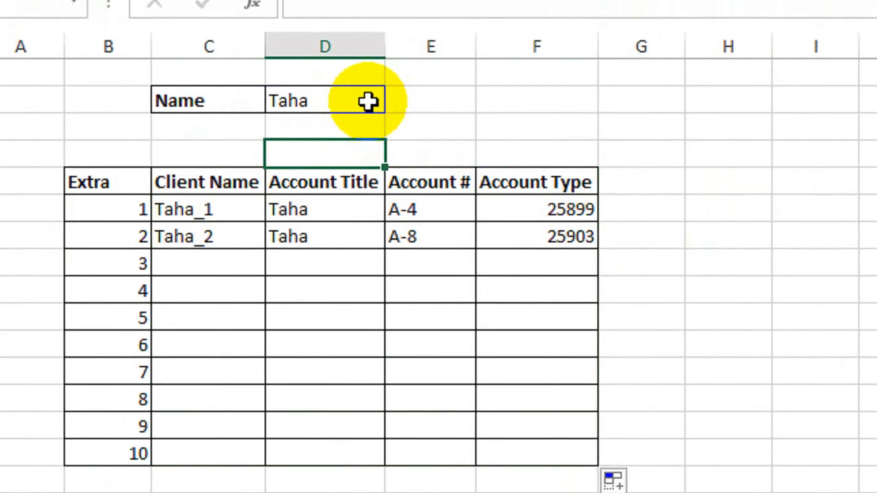
{"action": "left_click", "coordinate": [368, 101]}
{"action": "left_click", "coordinate": [397, 100]}
{"action": "left_click", "coordinate": [359, 122]}
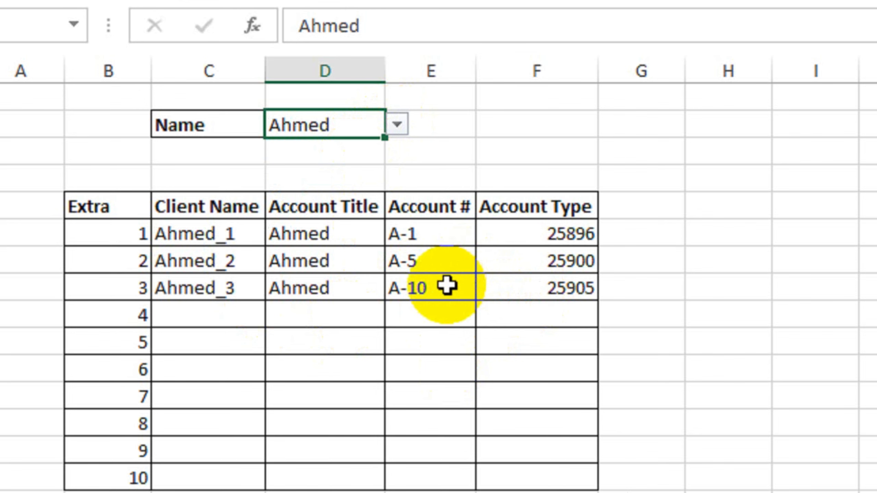
- Examine the IFERROR lookup formulas in D6, E6 and F6 and compare the columns with the source table on Sheet1
{"action": "double_click", "coordinate": [337, 235]}
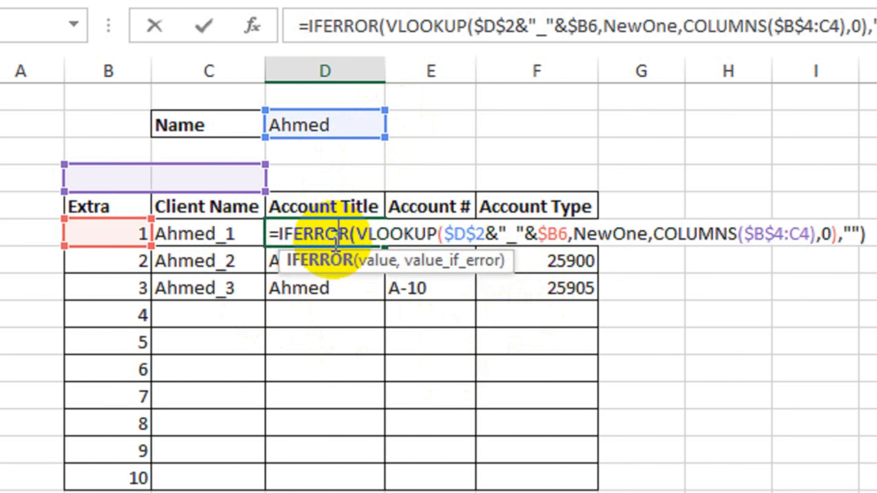
{"action": "key", "text": "Return"}
{"action": "left_click", "coordinate": [454, 233]}
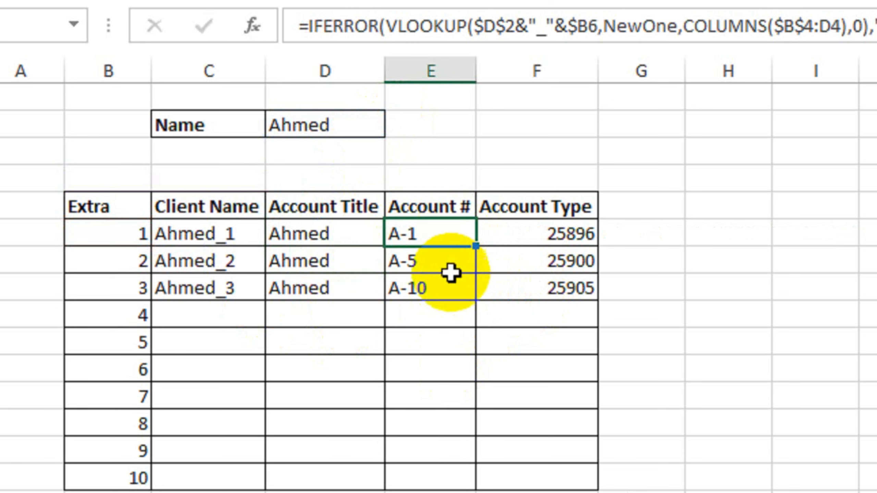
{"action": "double_click", "coordinate": [446, 235]}
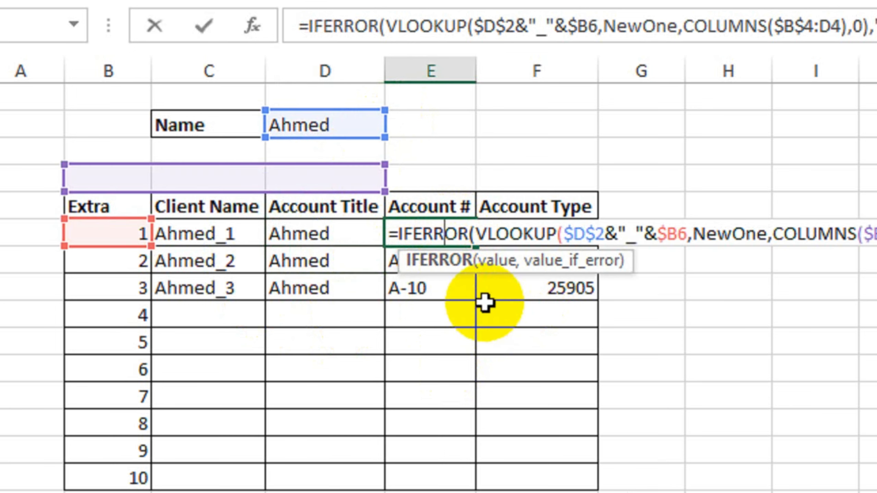
{"action": "key", "text": "Return"}
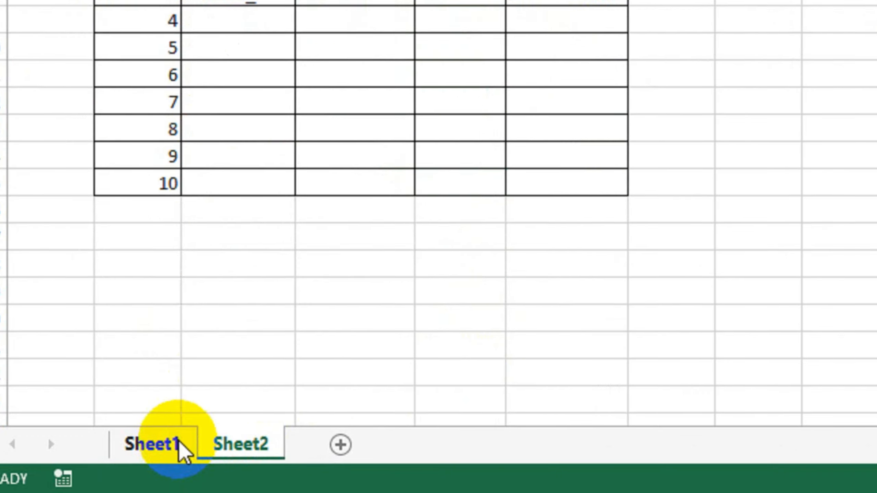
{"action": "left_click", "coordinate": [178, 441]}
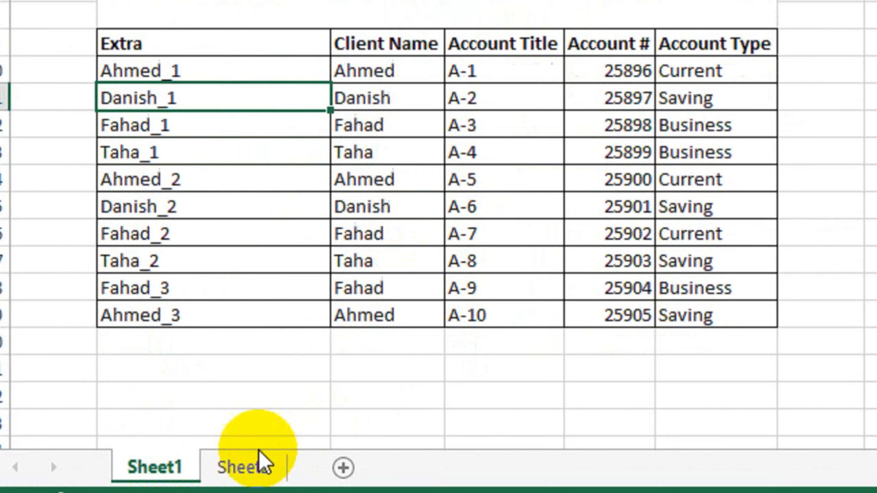
{"action": "left_click", "coordinate": [257, 456]}
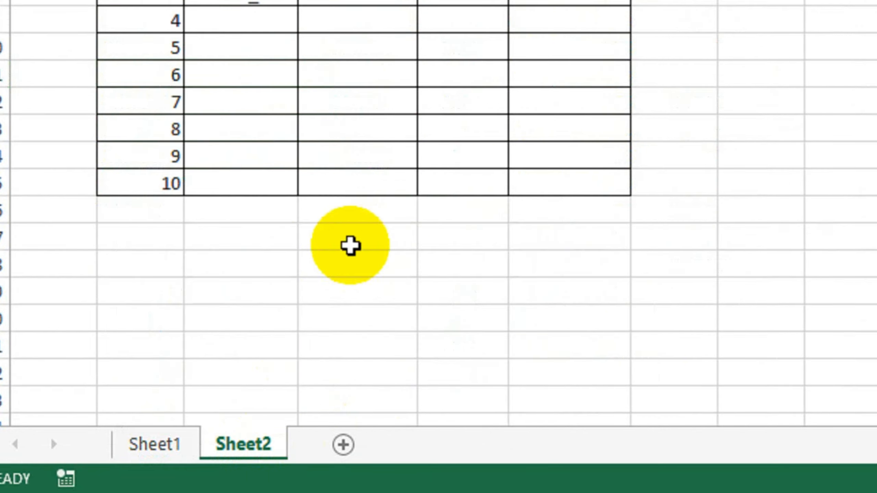
{"action": "double_click", "coordinate": [542, 103]}
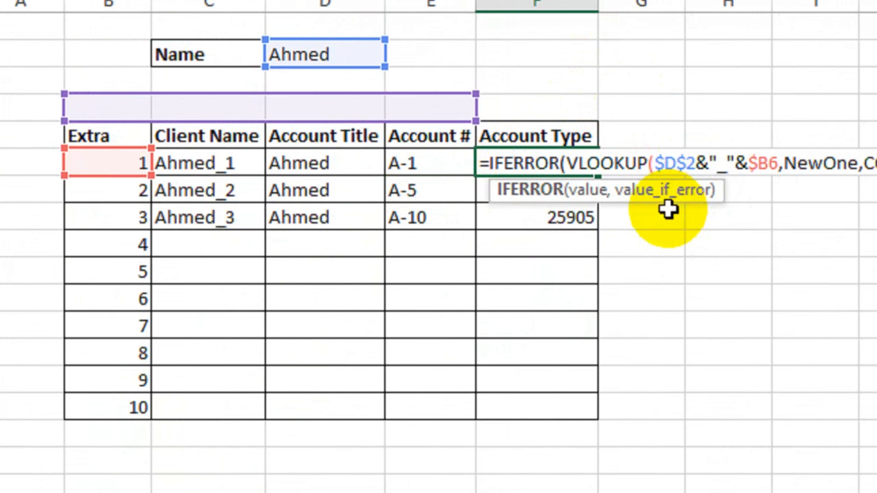
{"action": "key", "text": "Return"}
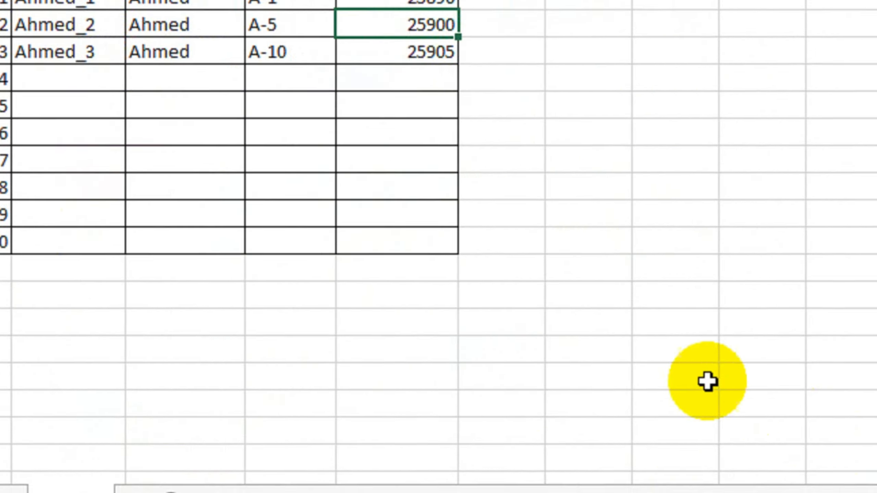
{"action": "key", "text": "alt+Tab"}
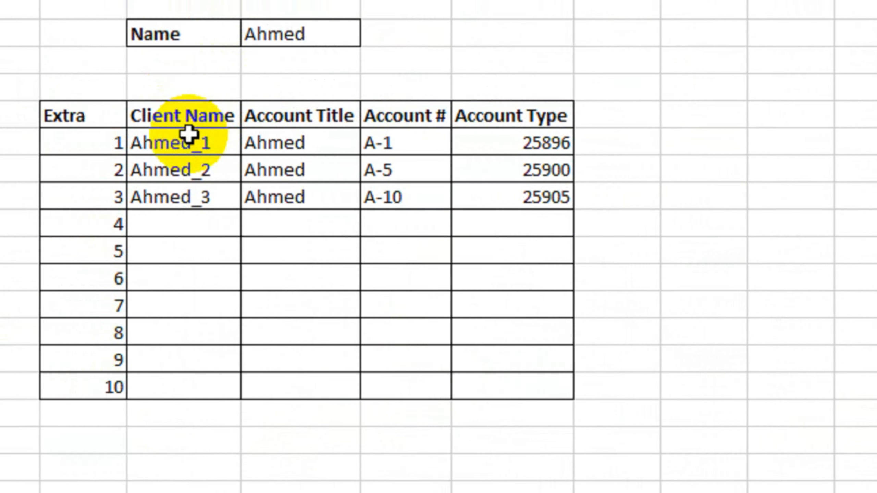
- Change the COLUMNS range in the C6 formula to $B$4:C4
{"action": "double_click", "coordinate": [186, 140]}
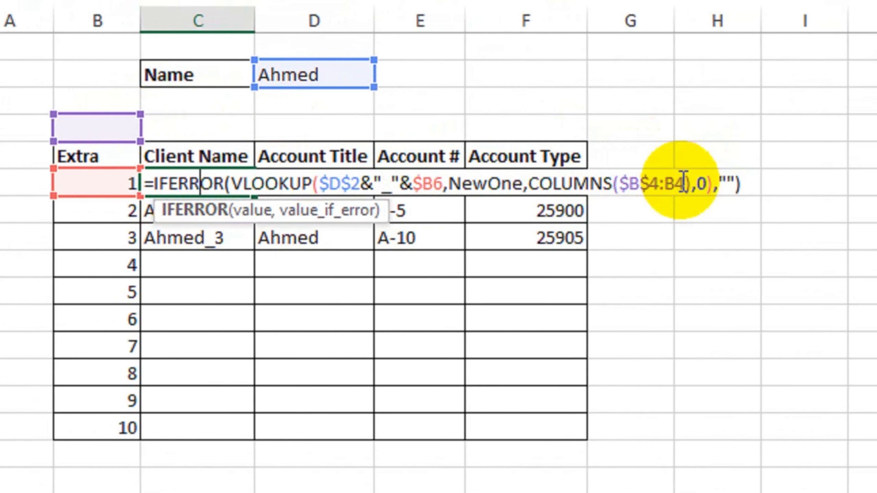
{"action": "left_click", "coordinate": [659, 183]}
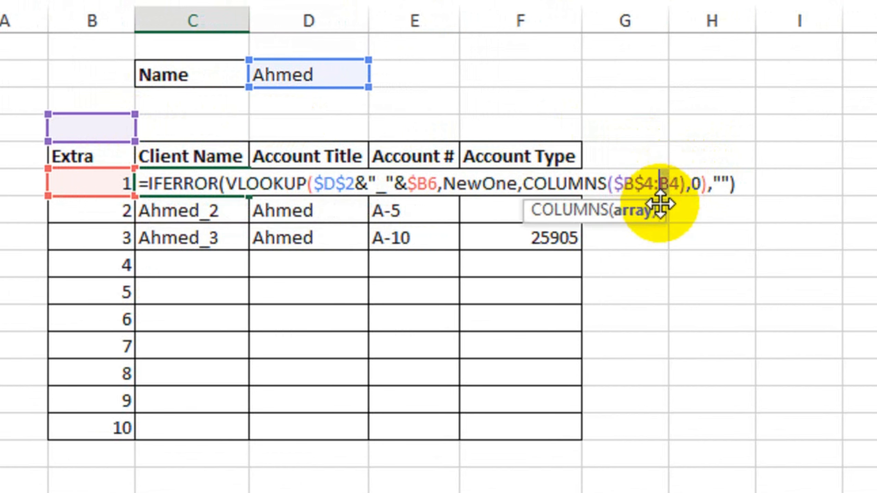
{"action": "key", "text": "Delete"}
{"action": "type", "text": "c"}
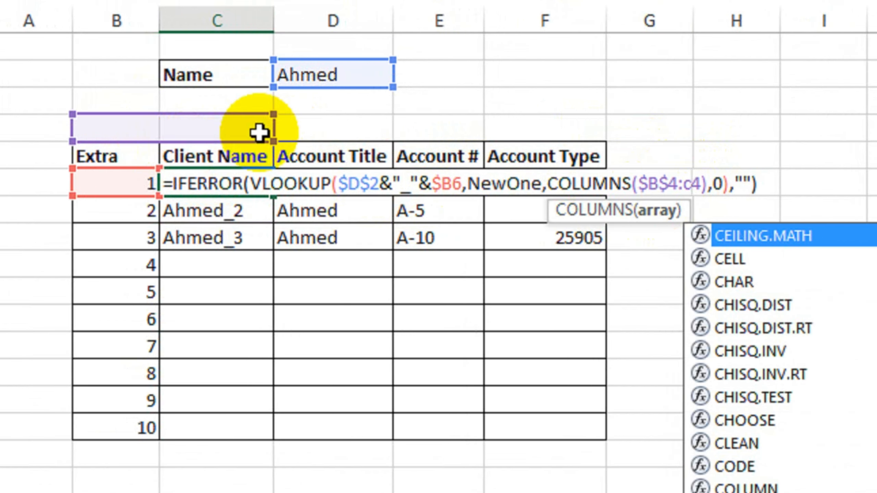
{"action": "key", "text": "Return"}
- Fill the corrected C6 formula across to column F and down to the row of Extra number 10
{"action": "left_click", "coordinate": [249, 185]}
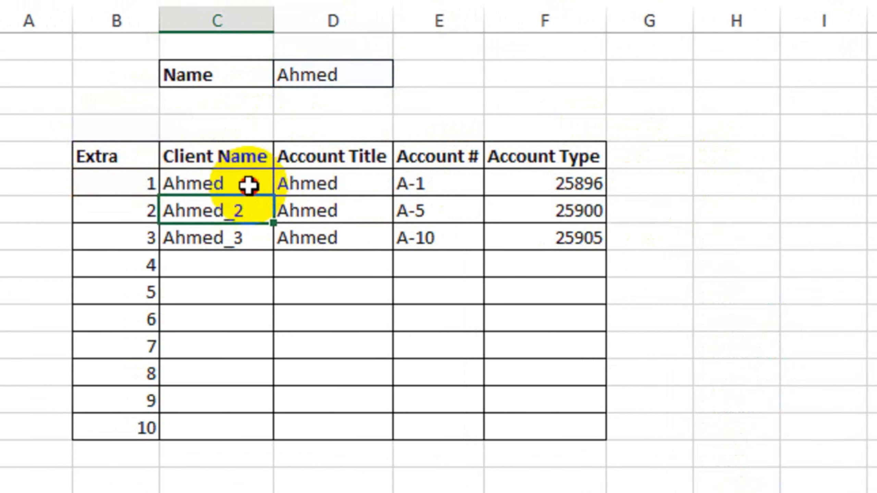
{"action": "left_click_drag", "start_coordinate": [274, 195], "coordinate": [608, 440]}
{"action": "left_click_drag", "start_coordinate": [608, 393], "coordinate": [608, 394]}
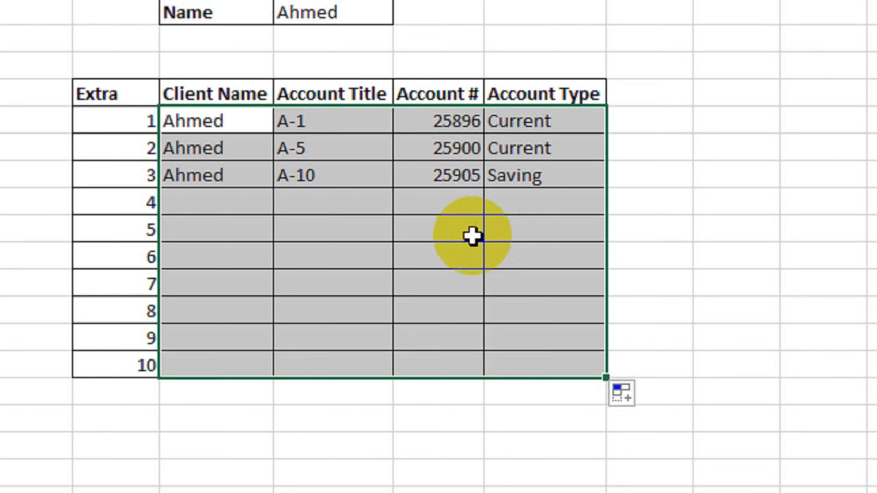
- Test the lookup by choosing the third and finally the fourth client name from the dropdown list in D2
{"action": "left_click", "coordinate": [268, 38]}
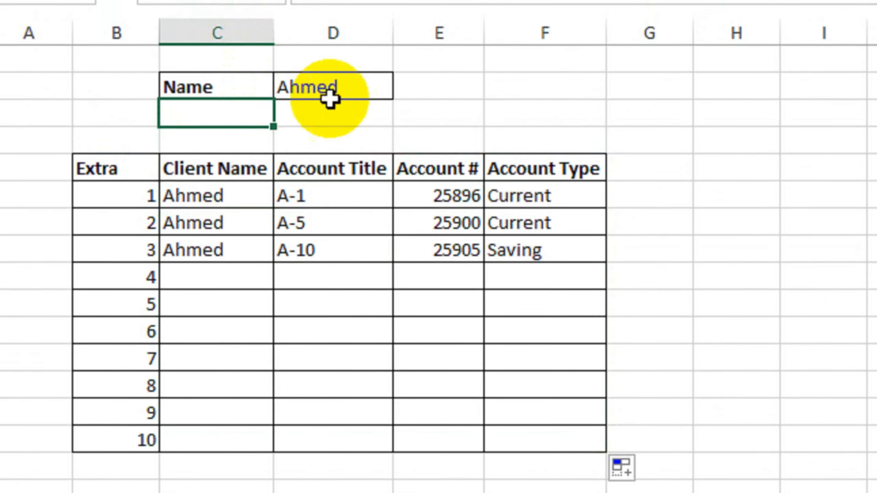
{"action": "left_click", "coordinate": [330, 96]}
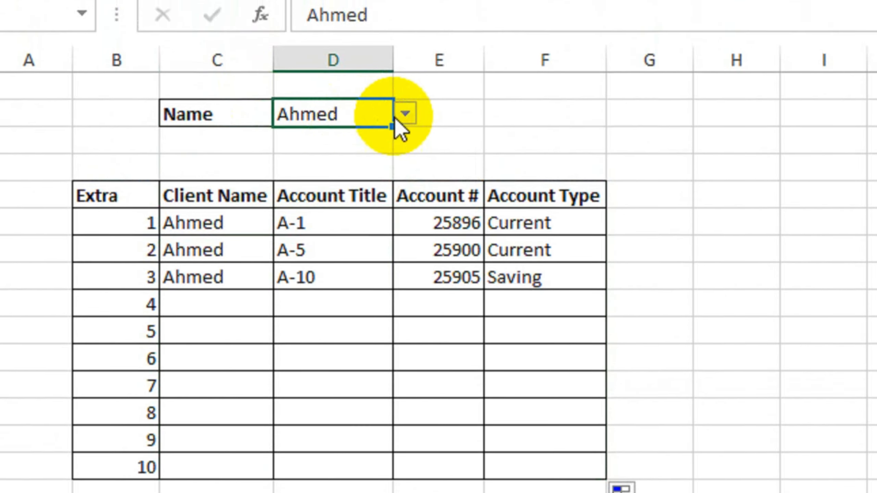
{"action": "left_click", "coordinate": [405, 86]}
{"action": "left_click", "coordinate": [386, 143]}
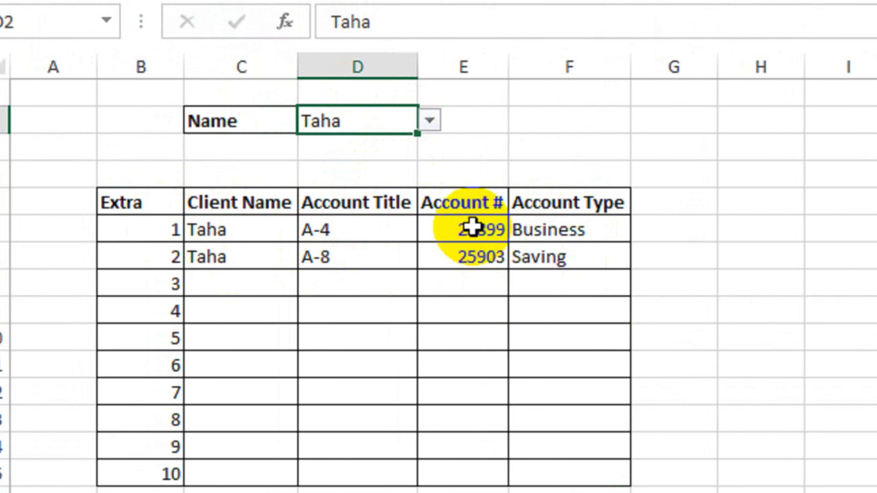
{"action": "left_click", "coordinate": [430, 121]}
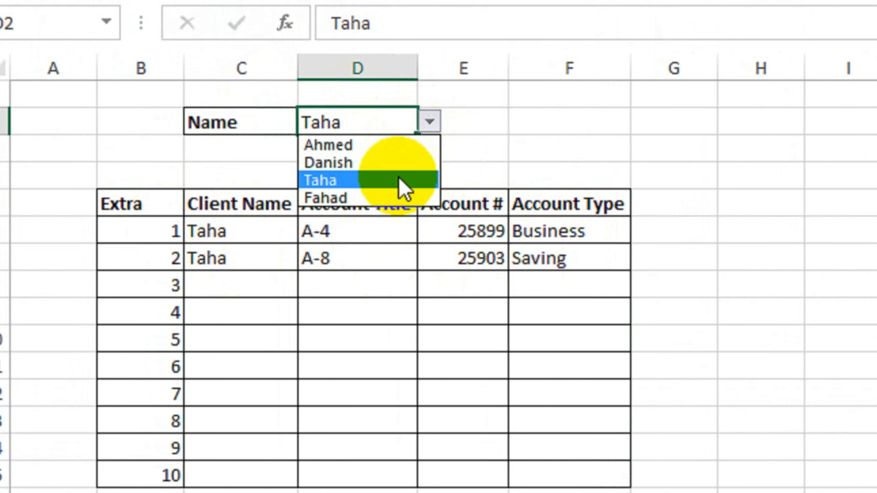
{"action": "left_click", "coordinate": [400, 197]}
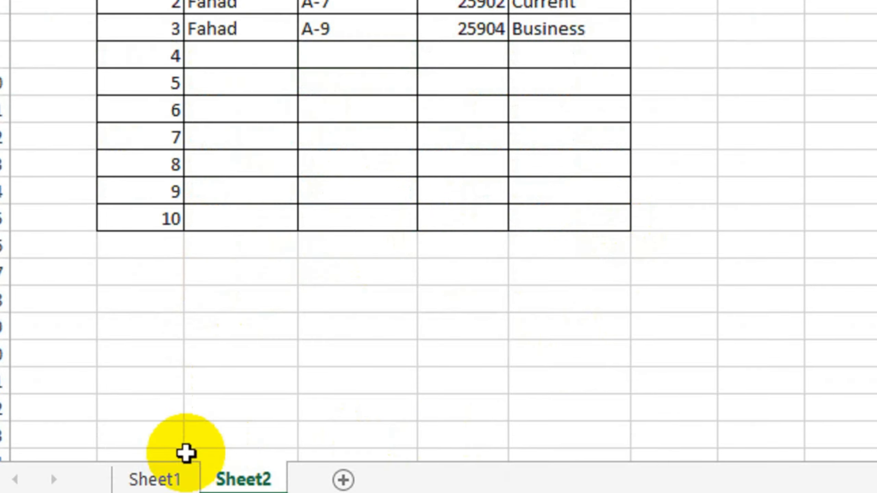
- Go back to the Bank Account Details table on Sheet1
{"action": "left_click", "coordinate": [183, 478]}
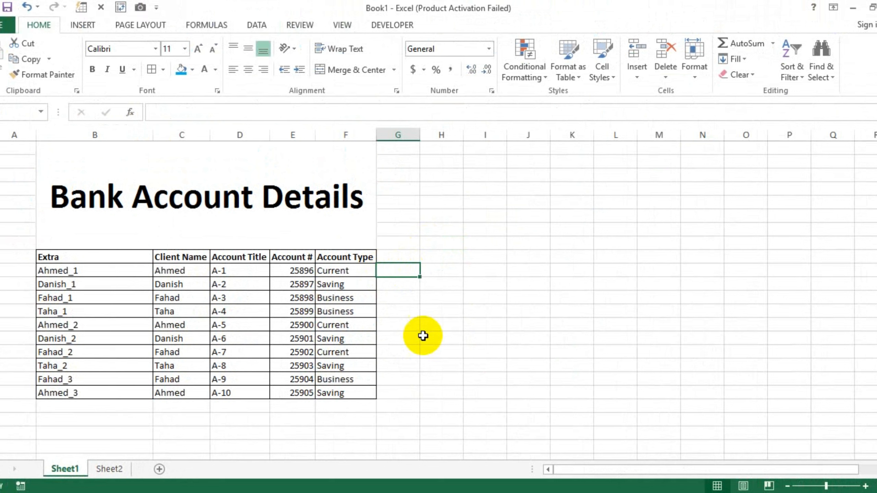
{"action": "left_click", "coordinate": [769, 263]}
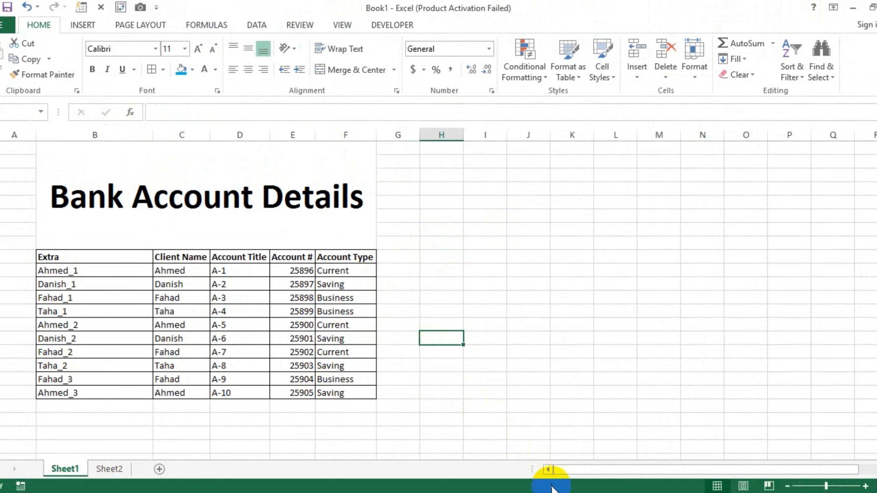